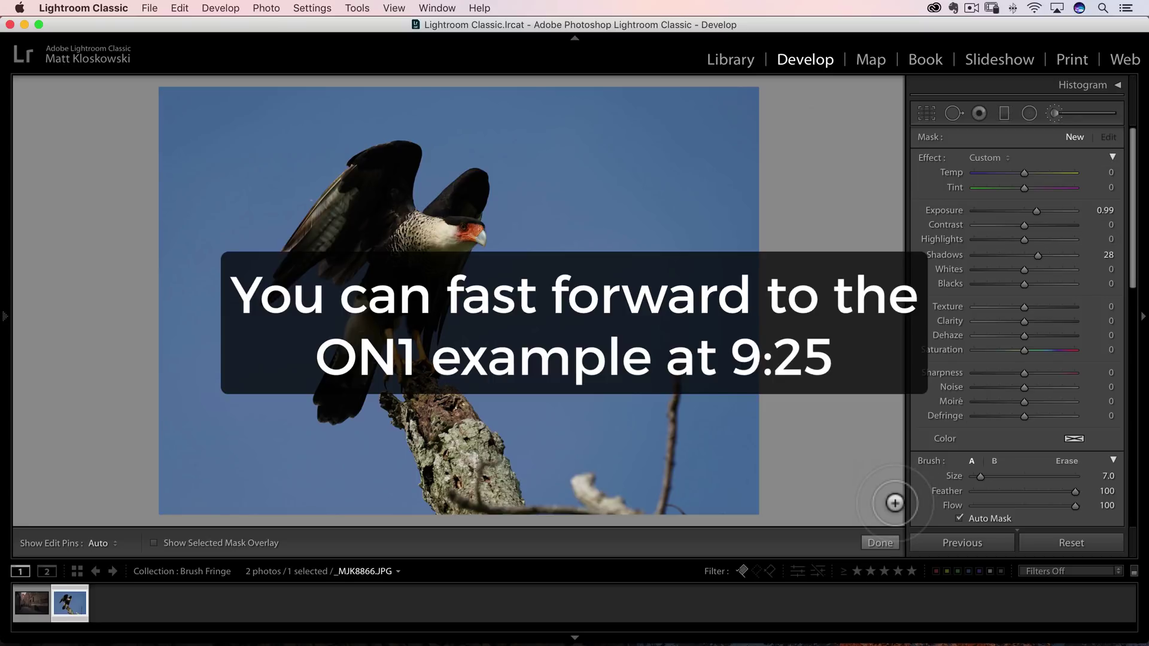
Finish the caracara's brush adjustment with Done and return to the Basic panel
left_click(880, 543)
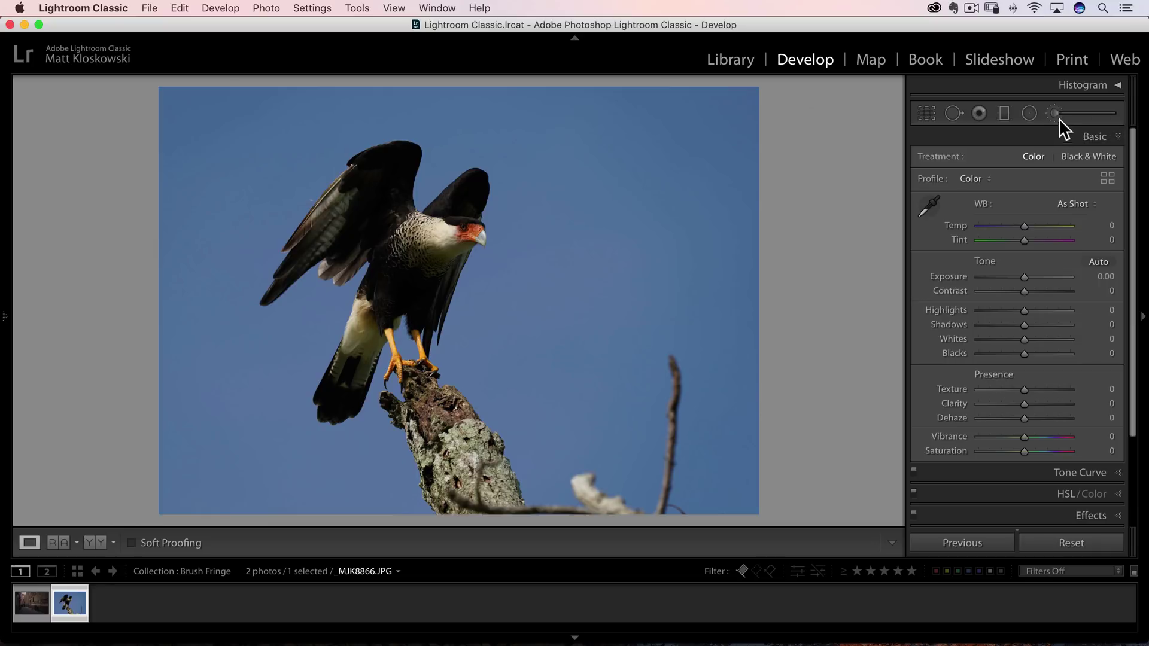
Start a new Adjustment Brush on the caracara with Exposure 1.12
left_click(1056, 115)
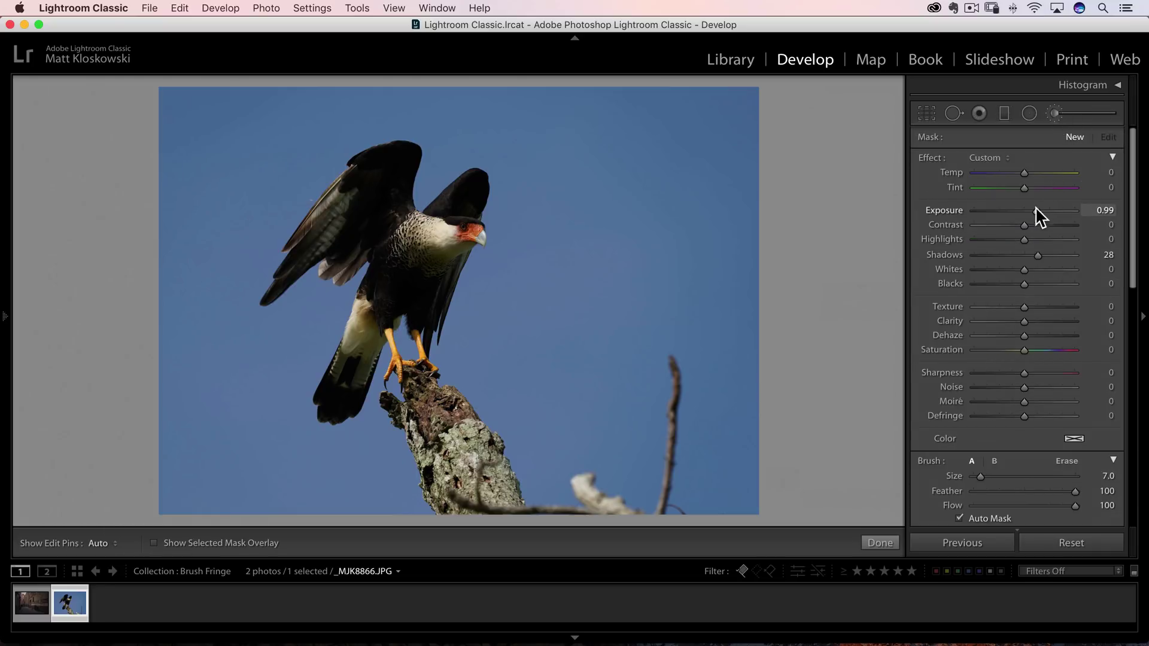
left_click_drag(1036, 211, 1039, 210)
scroll(1005, 368, "down", 3)
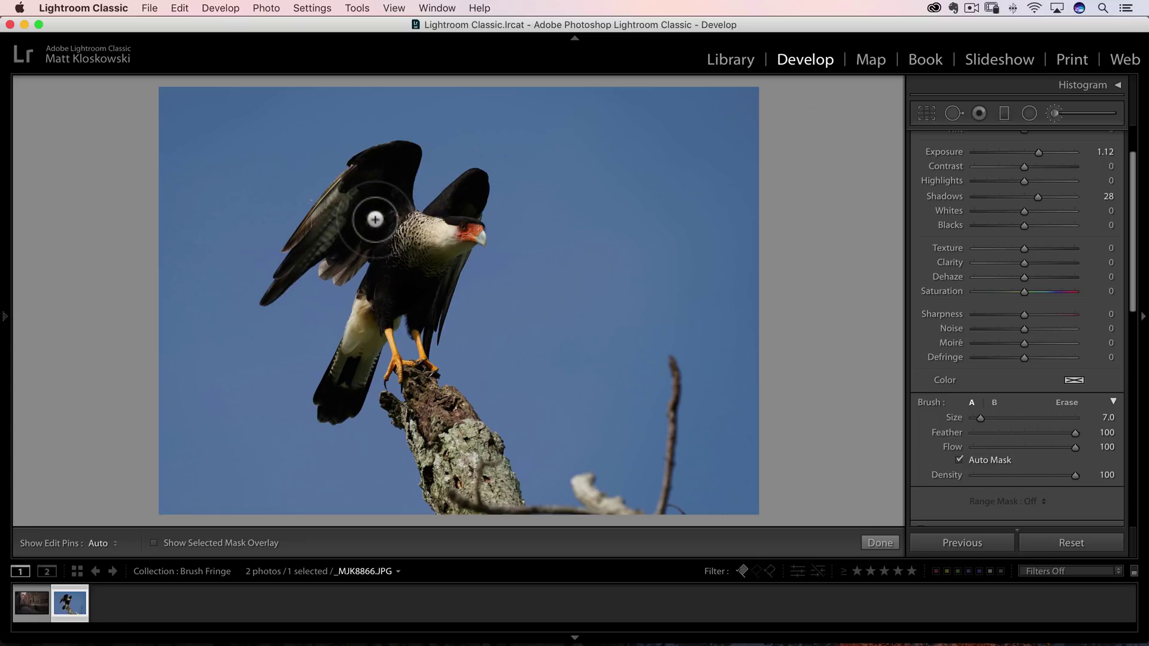
scroll(945, 256, "up", 1)
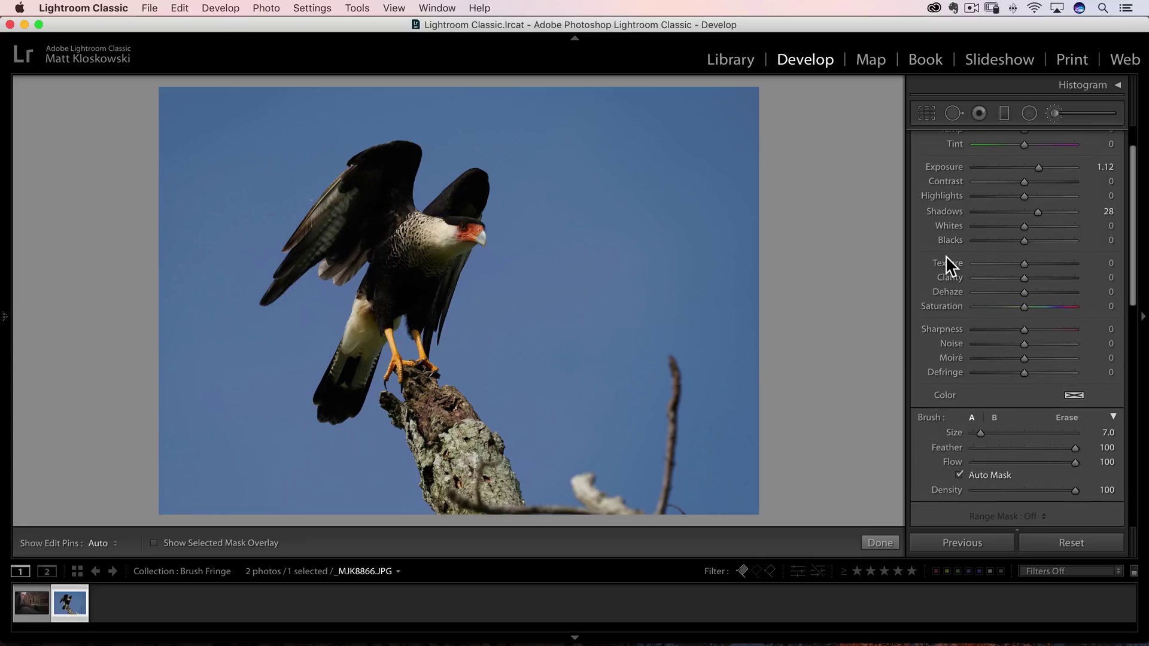
key("h")
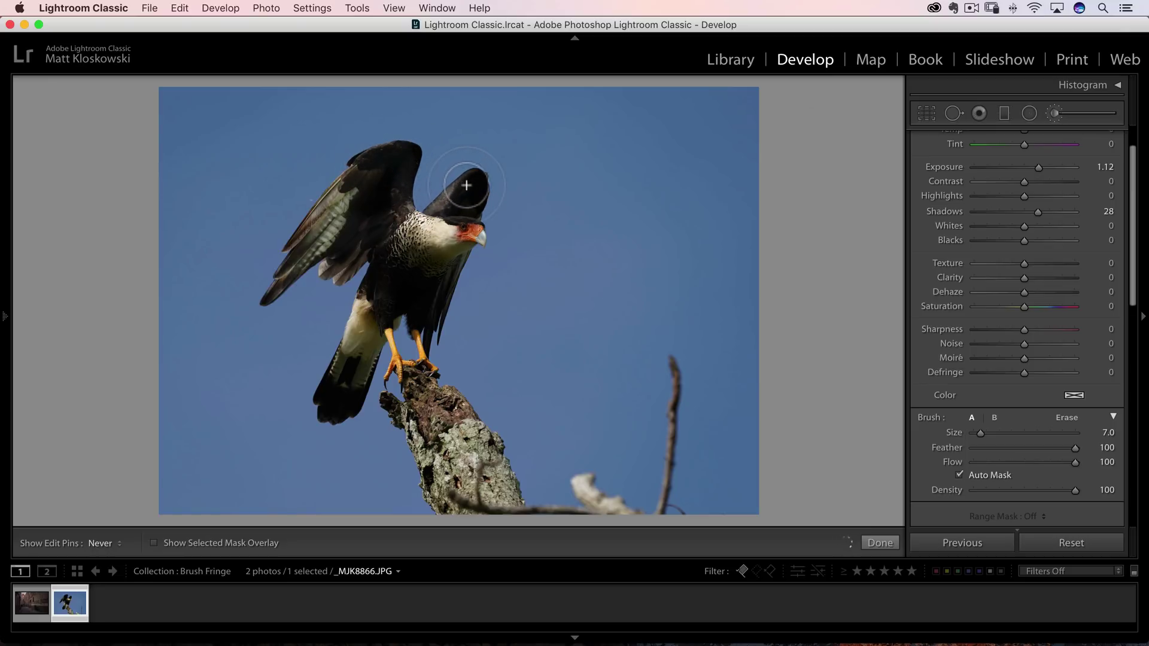
Paint brightening over the bird's wing and chest, then shrink the brush to 3.0
mouse_move(476, 189)
left_mouse_down()
mouse_move(472, 232)
mouse_move(426, 336)
mouse_move(427, 296)
mouse_move(412, 313)
mouse_move(417, 334)
mouse_move(410, 302)
mouse_move(383, 320)
mouse_move(351, 409)
mouse_move(355, 385)
mouse_move(329, 413)
mouse_move(359, 323)
mouse_move(354, 344)
mouse_move(383, 287)
mouse_move(424, 281)
mouse_move(429, 258)
left_mouse_up()
key("h")
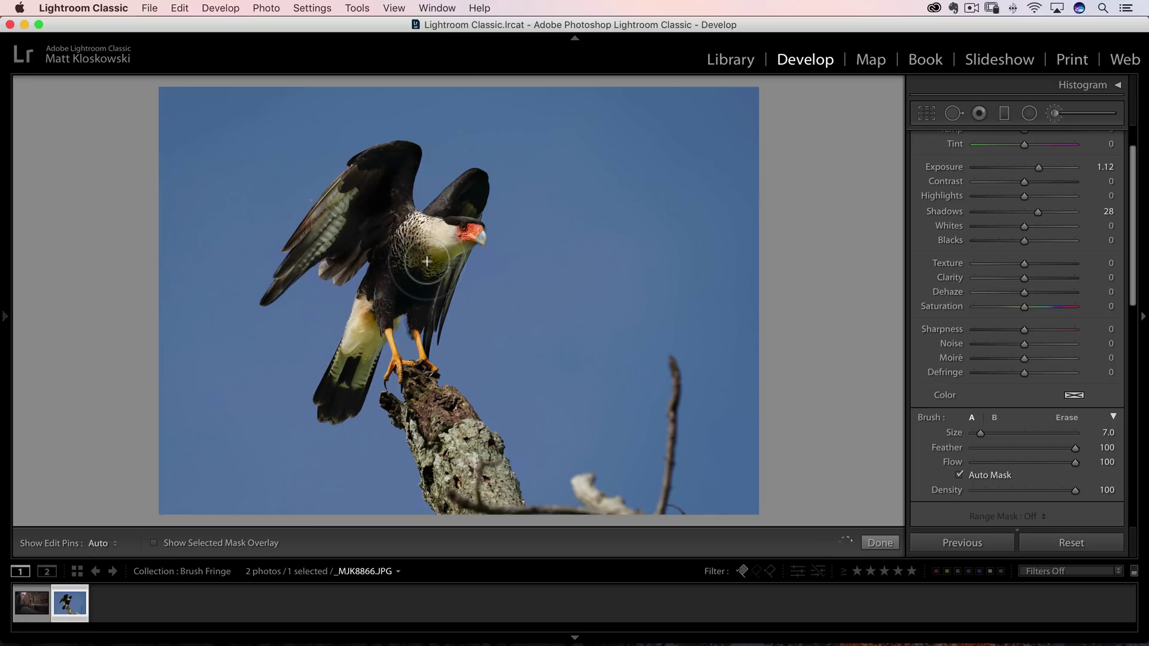
key("bracketleft")
key("bracketleft")
key("bracketleft")
key("bracketleft")
Show the mask as a red overlay and paint along the left wing's leading edge
key("h")
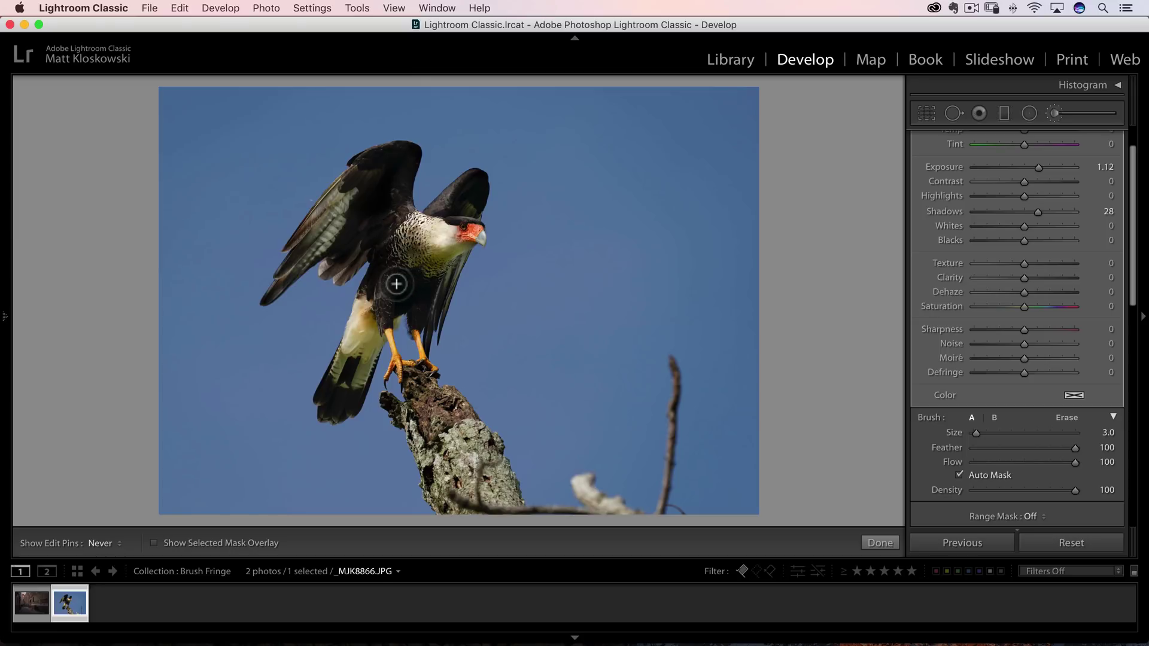
key("h")
key("h")
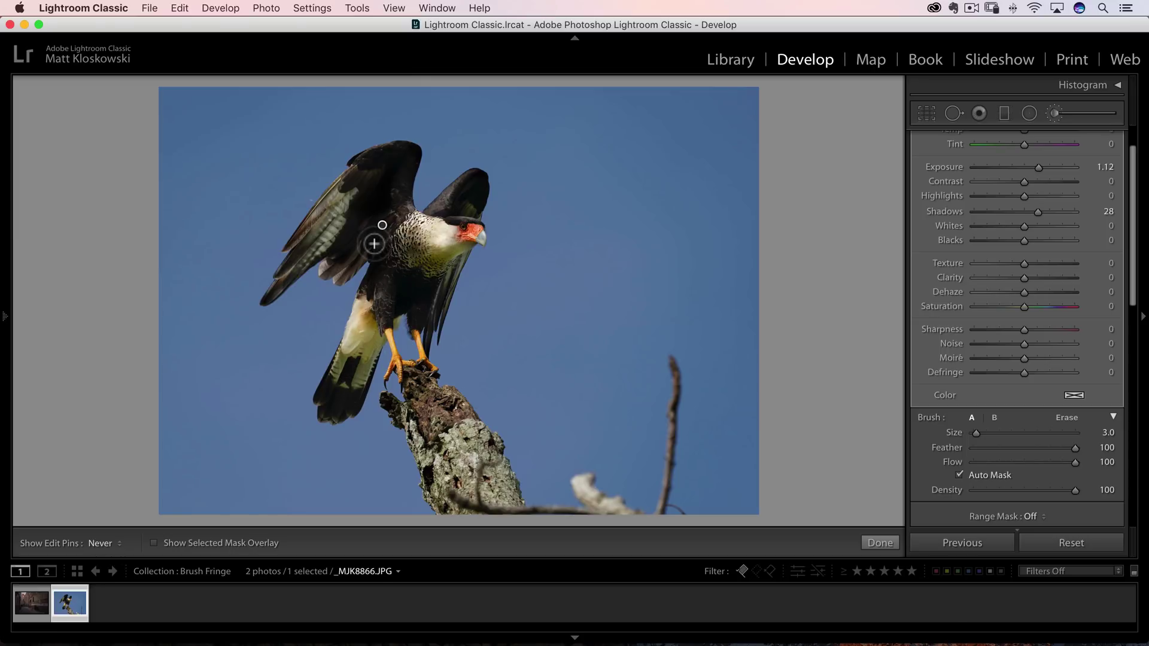
key("o")
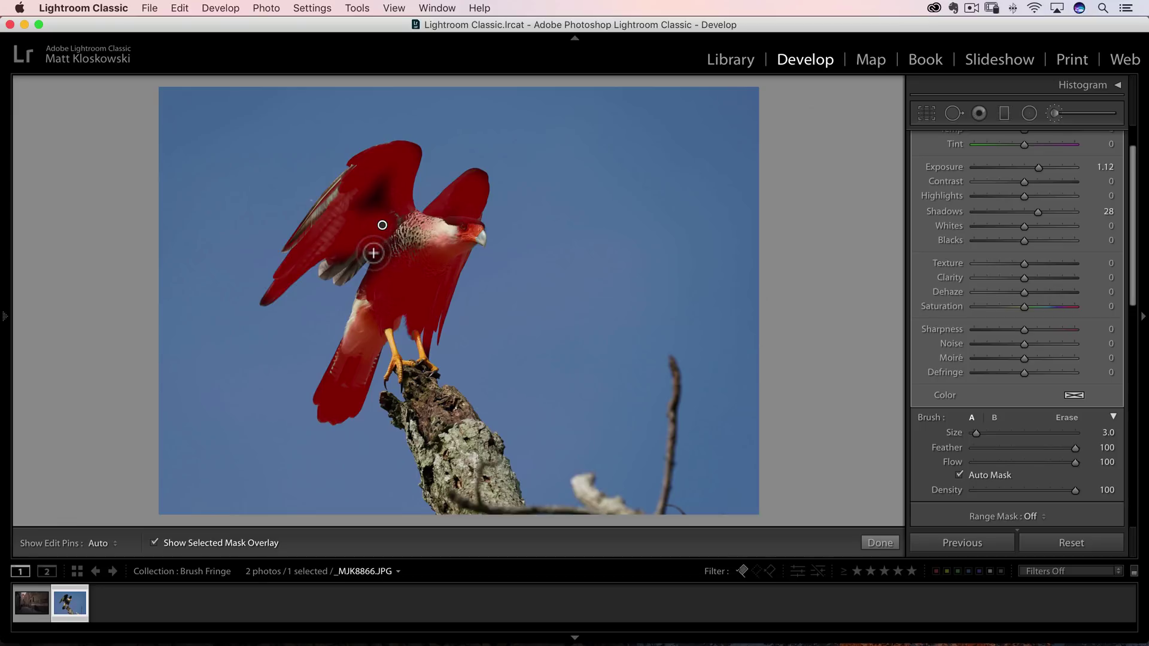
key("h")
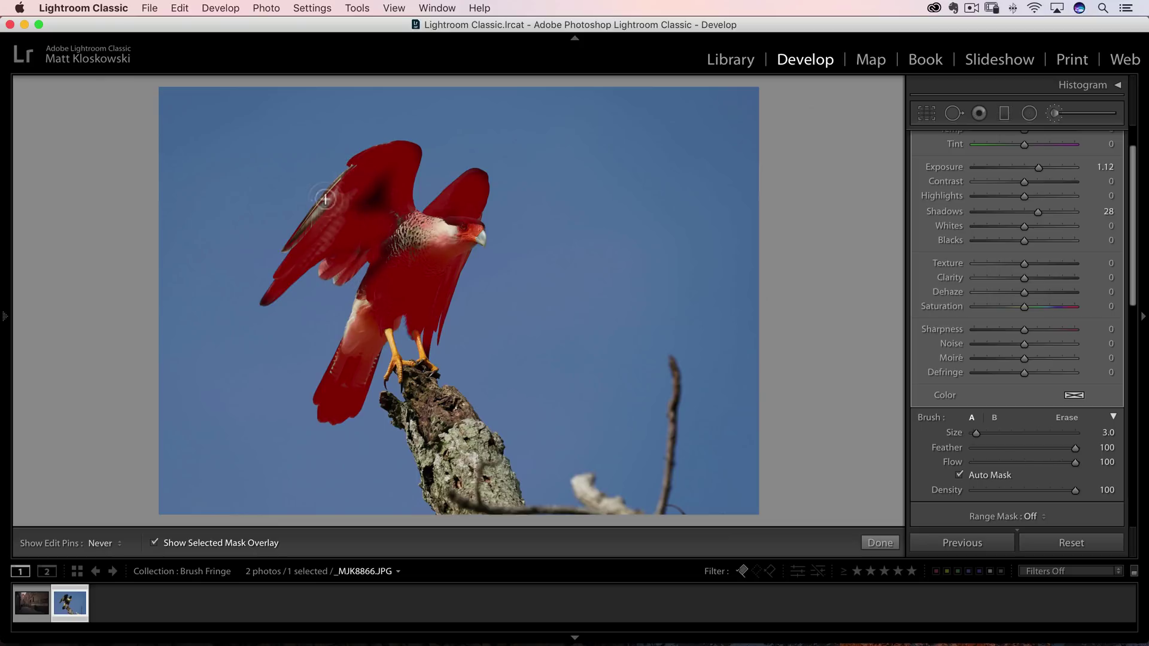
mouse_move(325, 199)
left_mouse_down()
mouse_move(342, 183)
mouse_move(300, 239)
left_mouse_up()
Extend the mask over the caracara's head and face, and turn off Auto Mask
key("h")
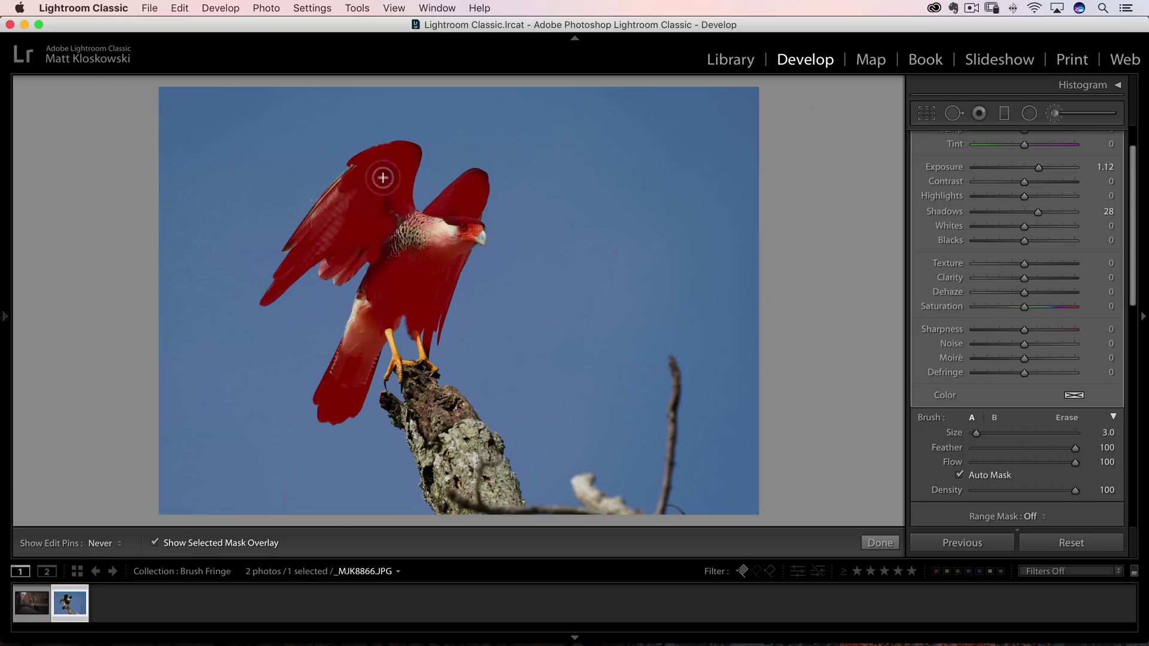
key("h")
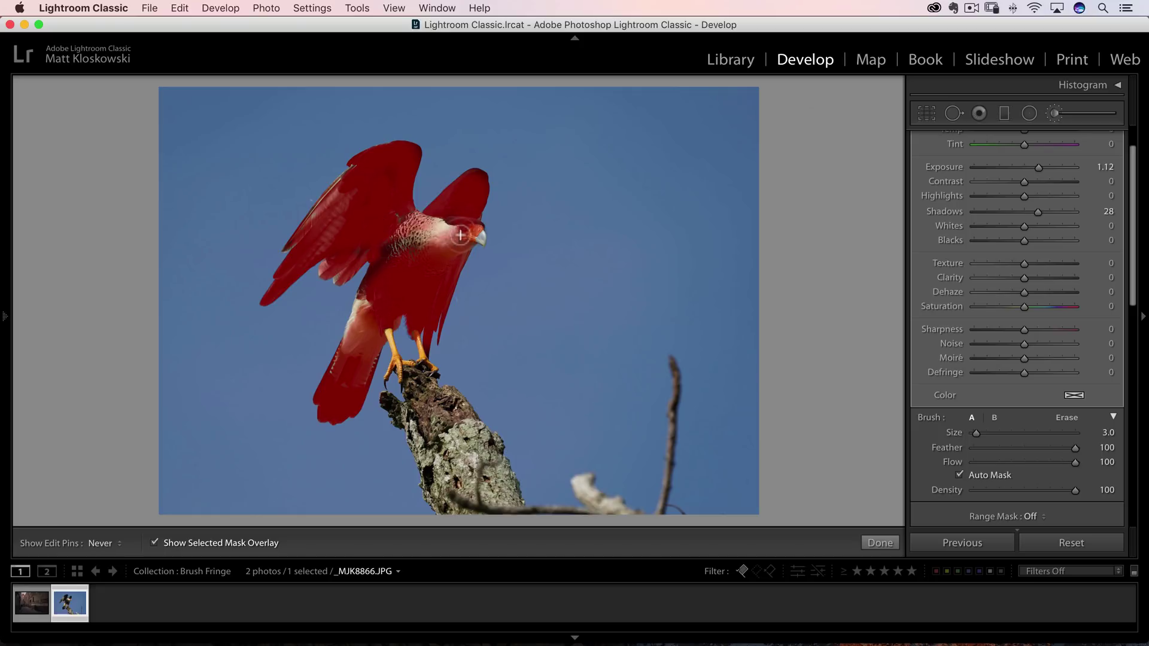
mouse_move(467, 235)
left_mouse_down()
mouse_move(419, 243)
mouse_move(438, 223)
mouse_move(409, 247)
mouse_move(397, 228)
mouse_move(411, 235)
mouse_move(370, 305)
mouse_move(378, 264)
mouse_move(364, 308)
mouse_move(396, 228)
left_mouse_up()
key("h")
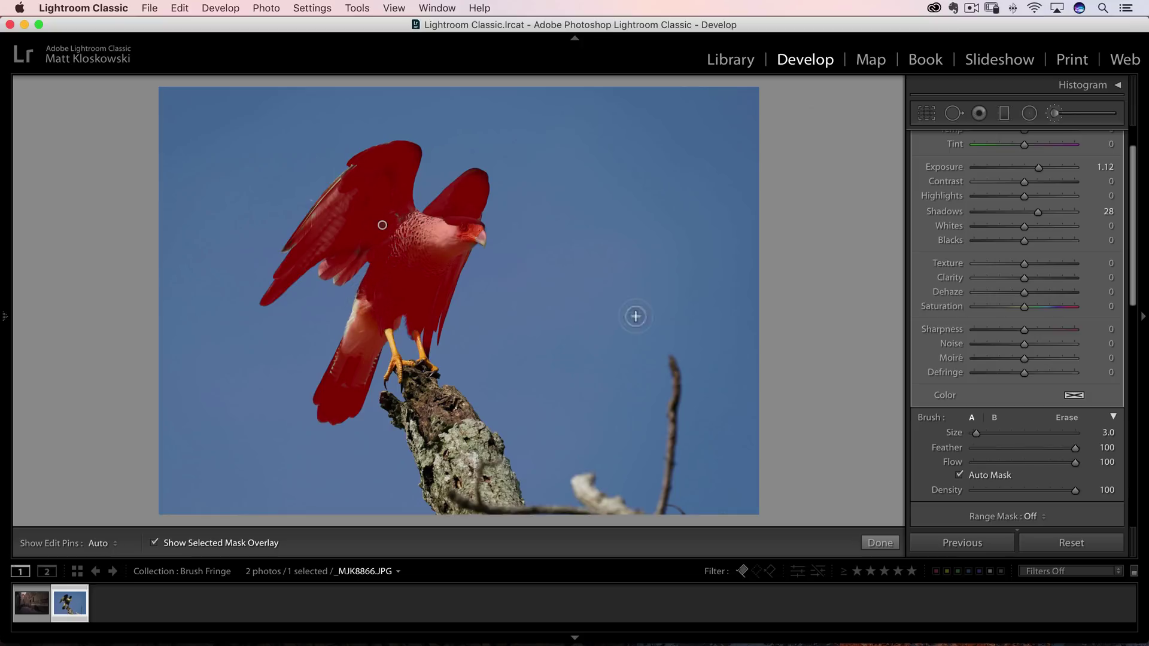
left_click(974, 475)
key("h")
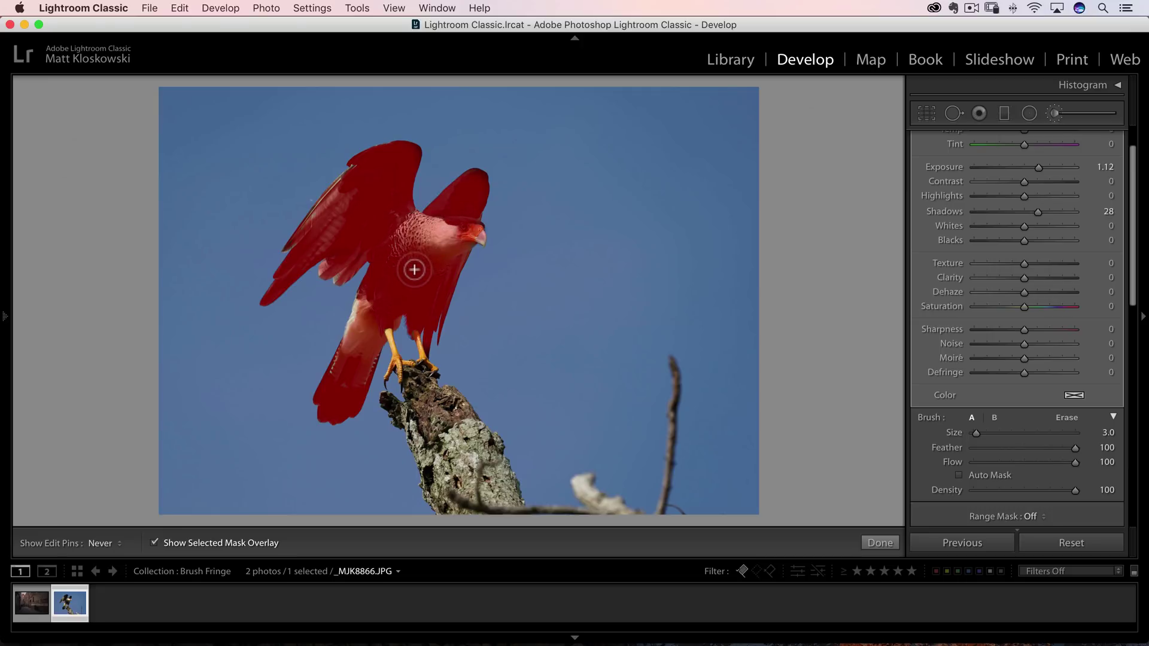
key("h")
Hide the overlay, apply the MK DodgeBurn - Brighter (Overall) preset, and raise exposure and shadows
key("o")
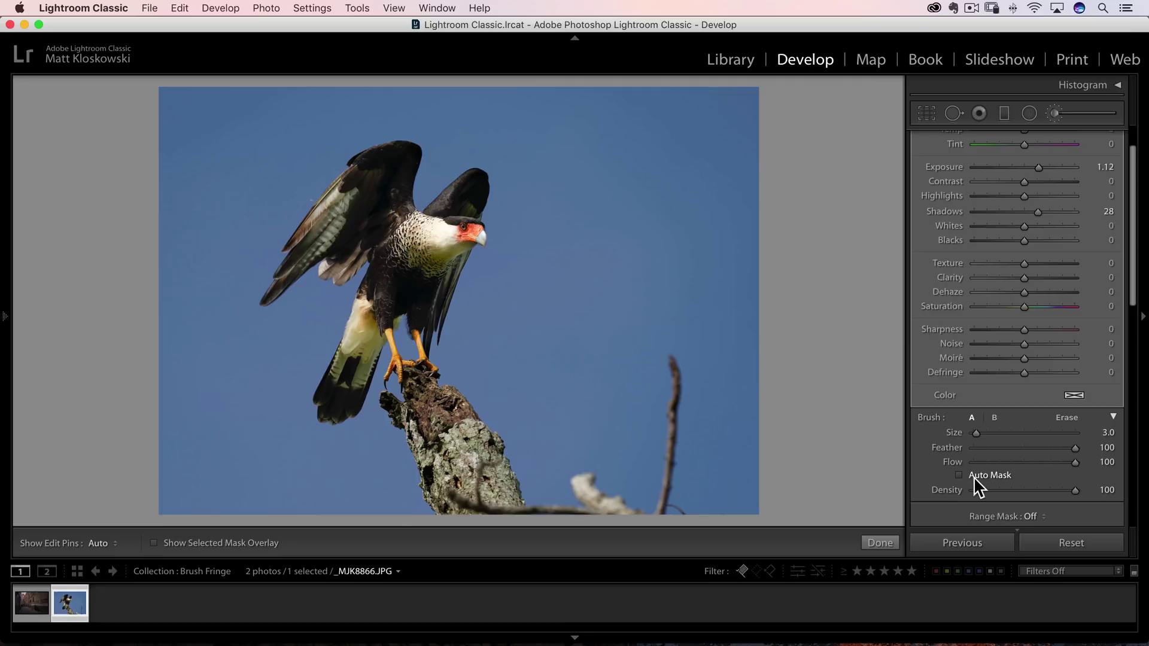
scroll(1045, 300, "up", 3)
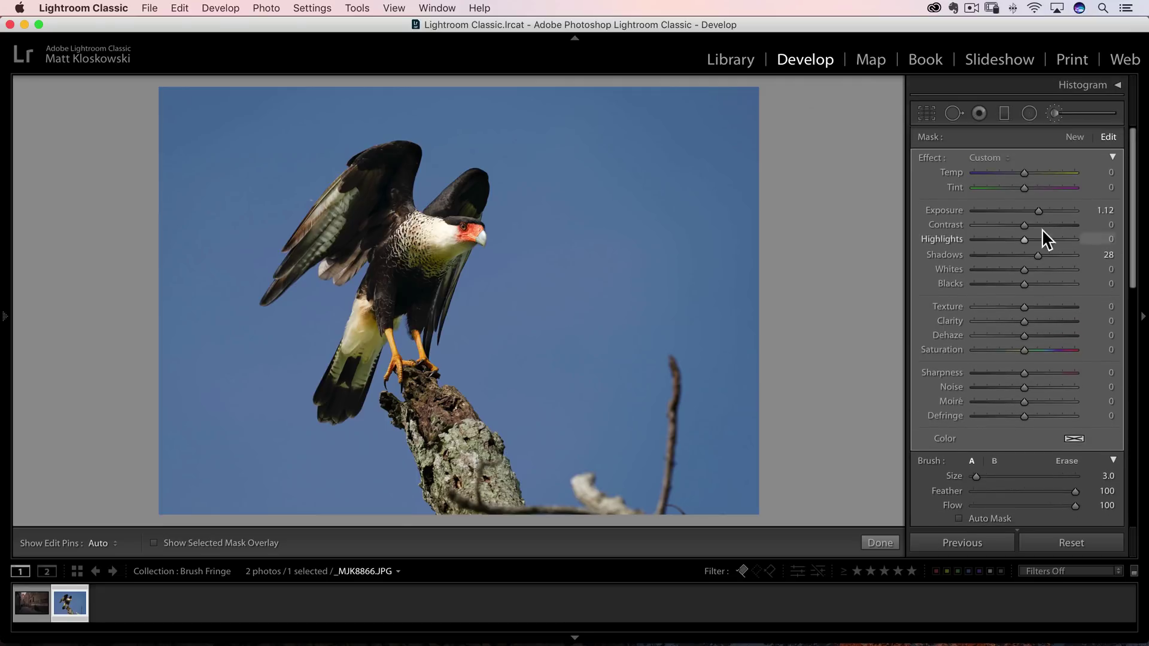
left_click(1004, 159)
scroll(1025, 382, "down", 10)
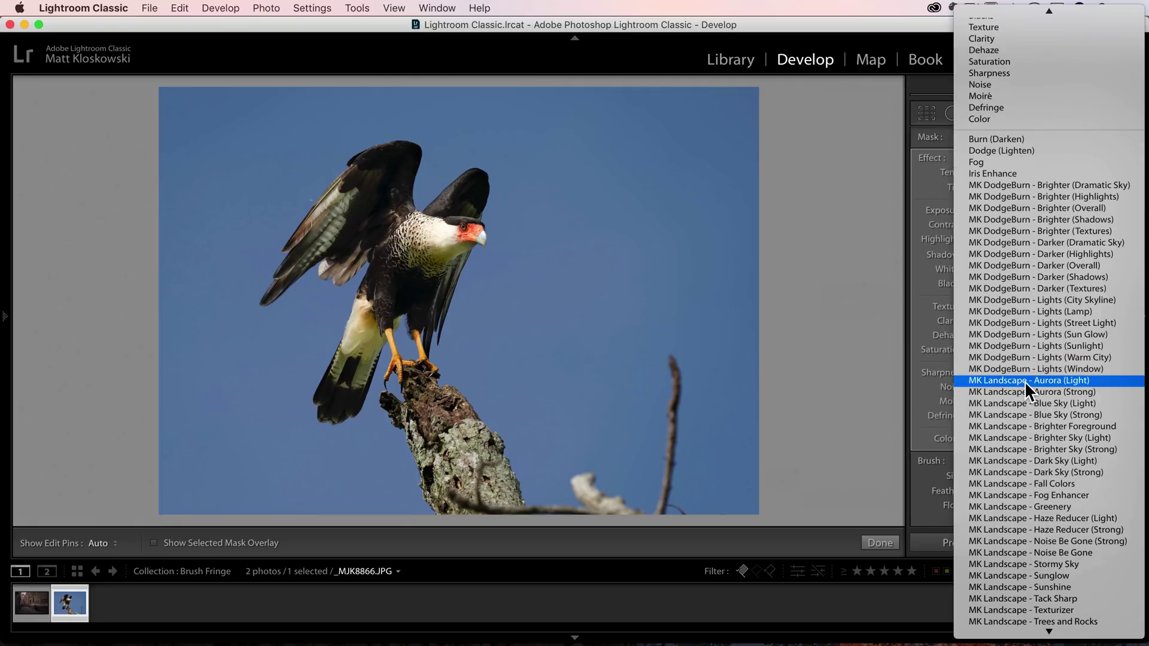
scroll(1025, 382, "down", 4)
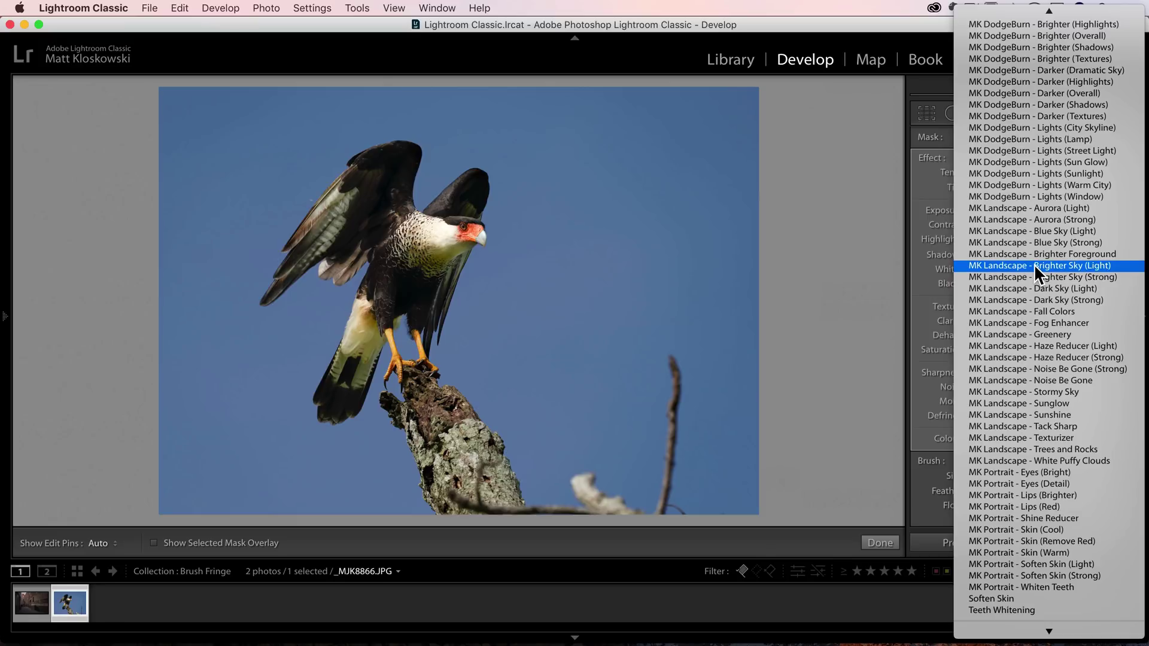
scroll(1039, 125, "up", 12)
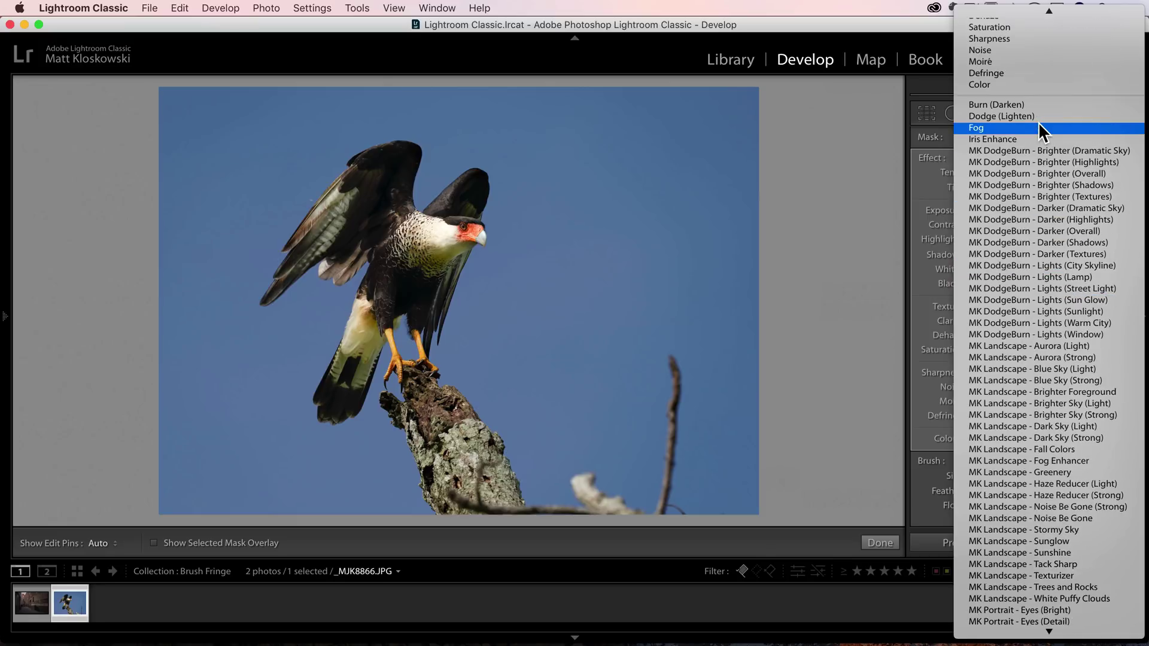
left_click(1040, 174)
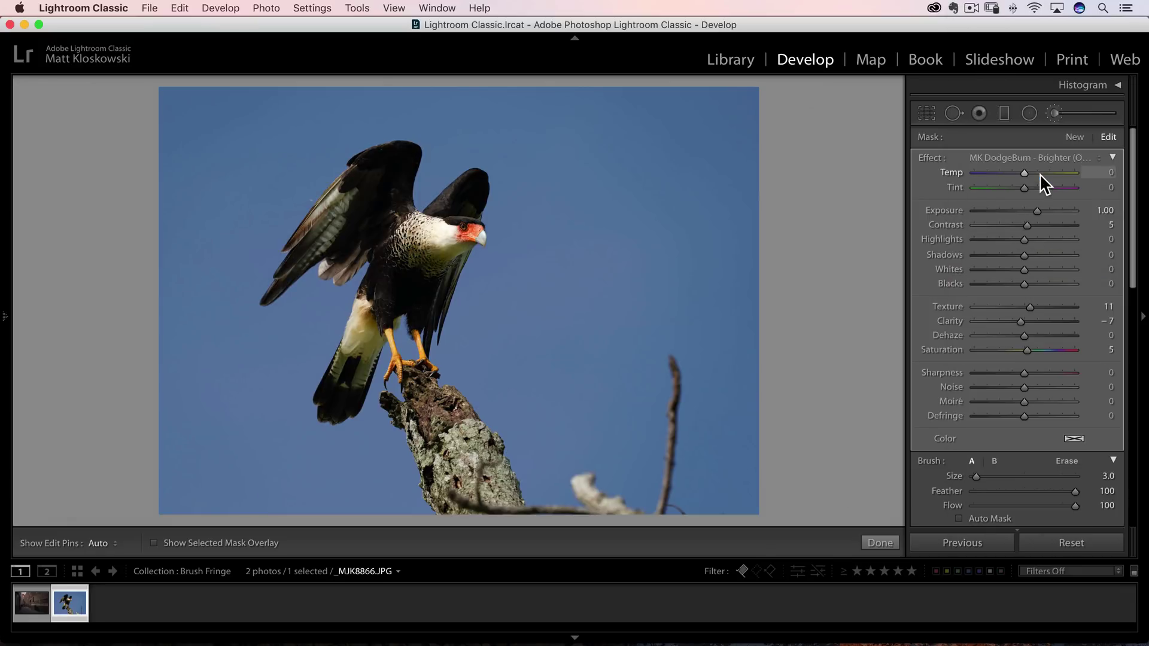
left_click_drag(1040, 210, 1044, 211)
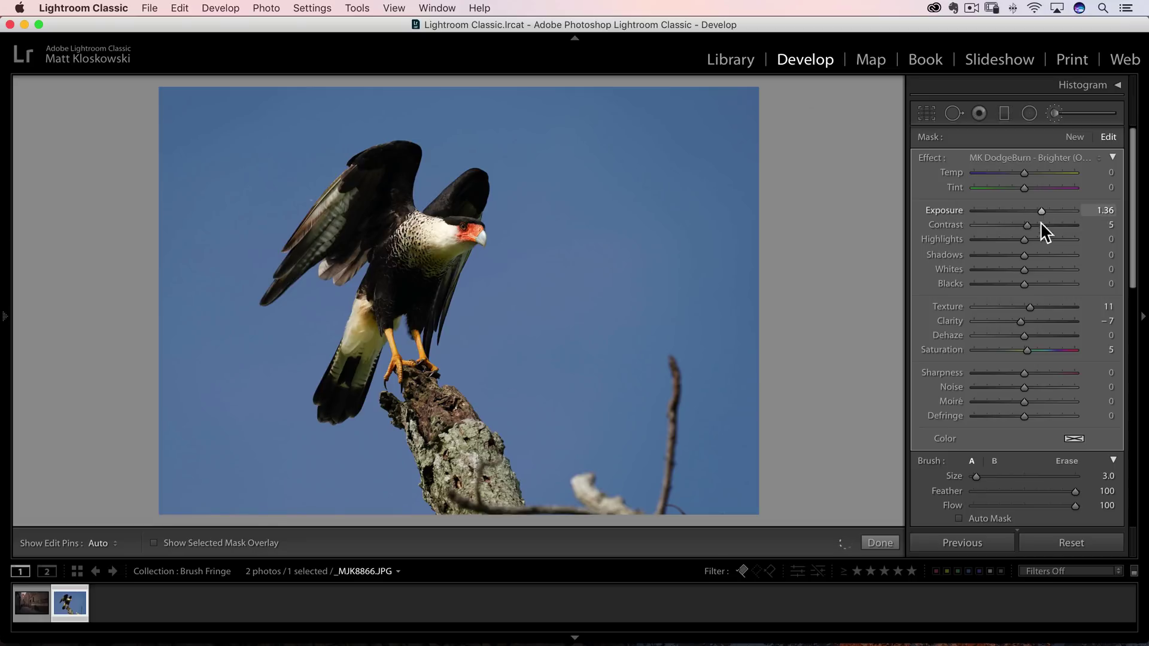
mouse_move(1036, 253)
left_mouse_down()
mouse_move(1057, 255)
mouse_move(1034, 255)
left_mouse_up()
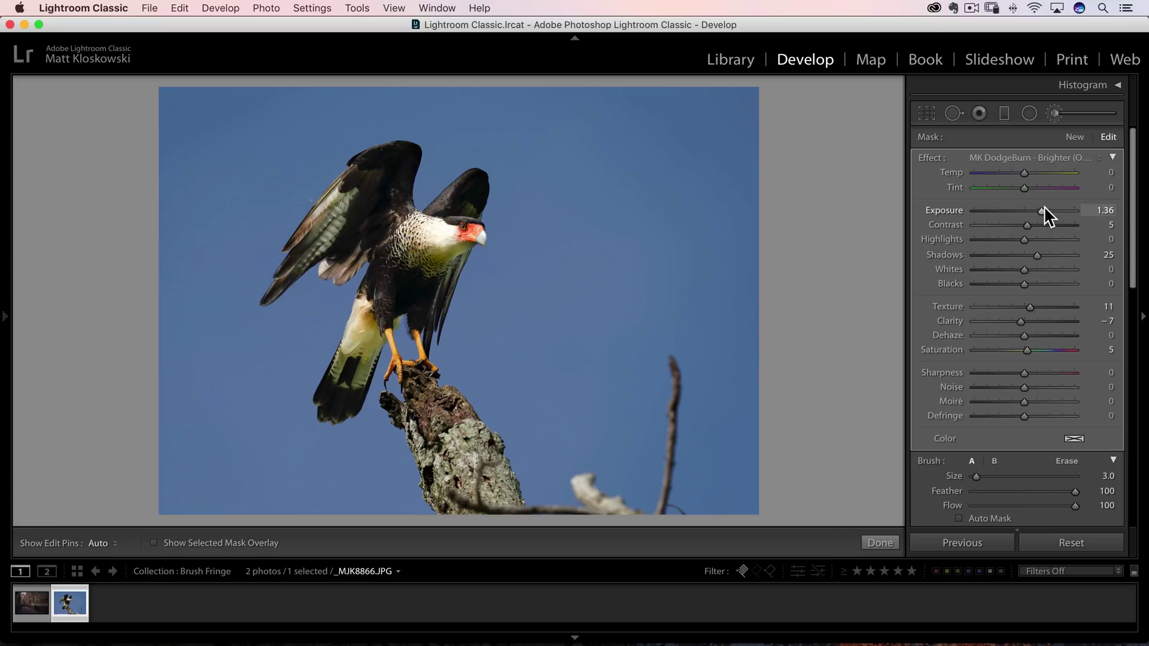
Keep the current brush effect and lower the exposure to 1.04
left_click(1040, 156)
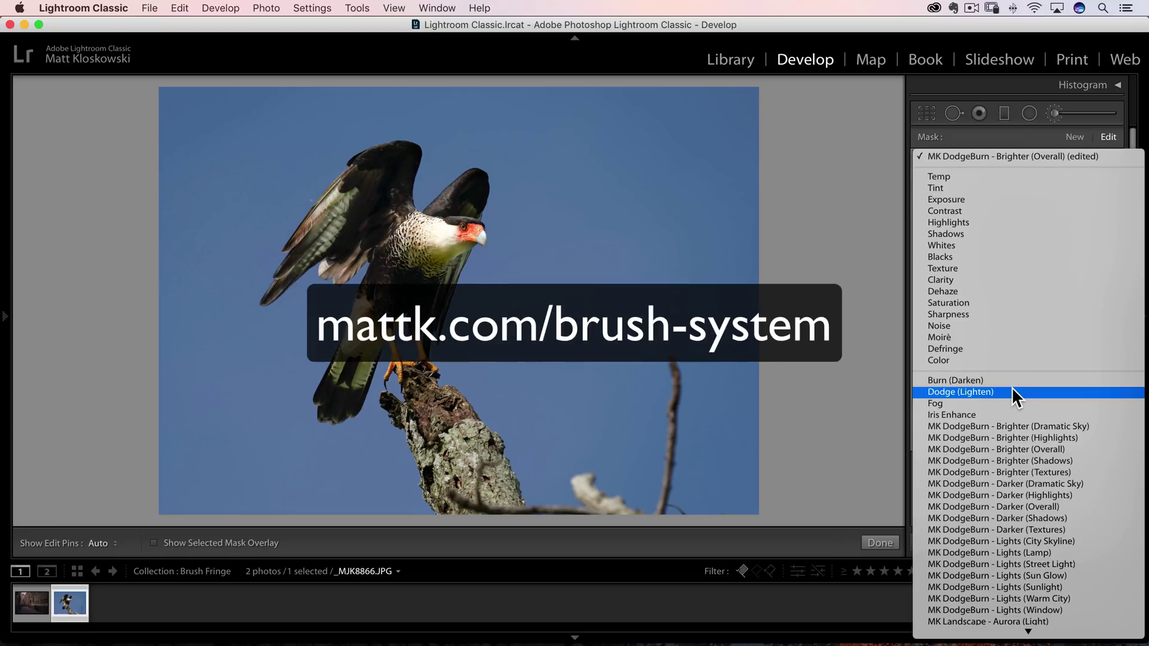
scroll(1011, 386, "down", 5)
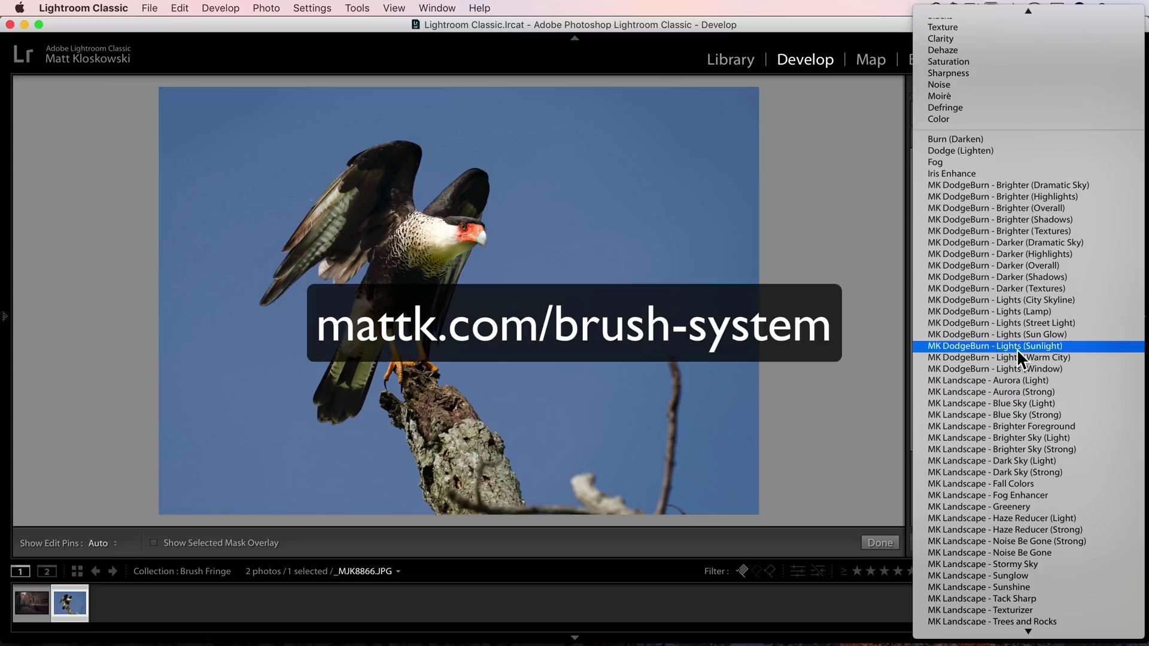
scroll(1017, 350, "down", 2)
key("Escape")
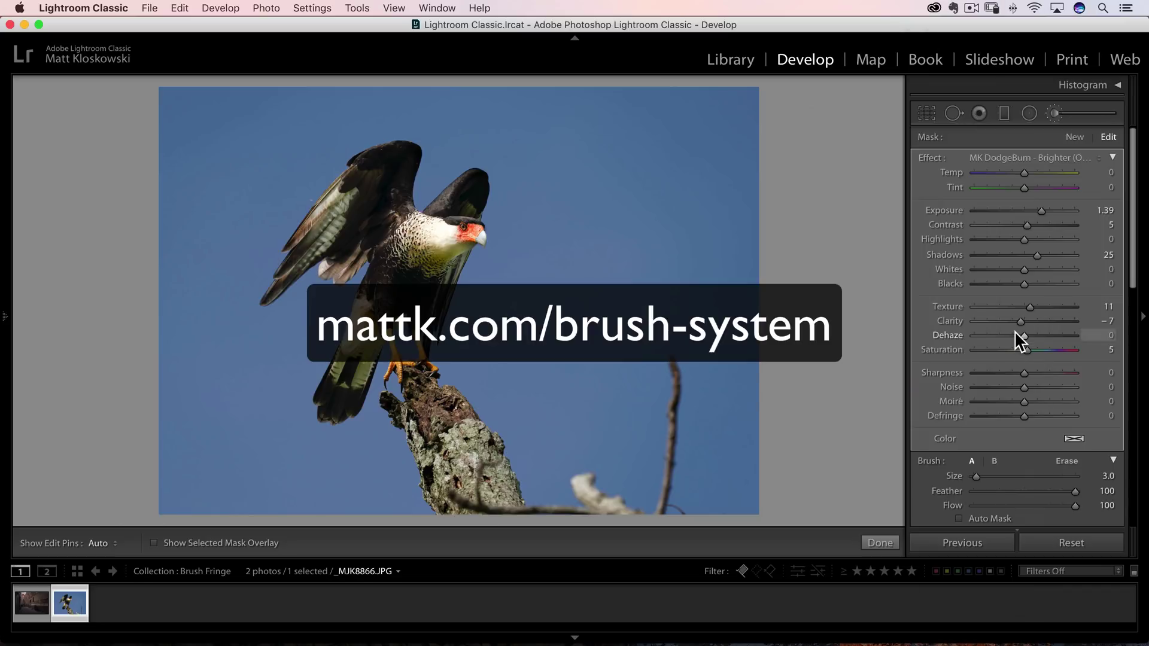
left_click_drag(1043, 207, 1039, 206)
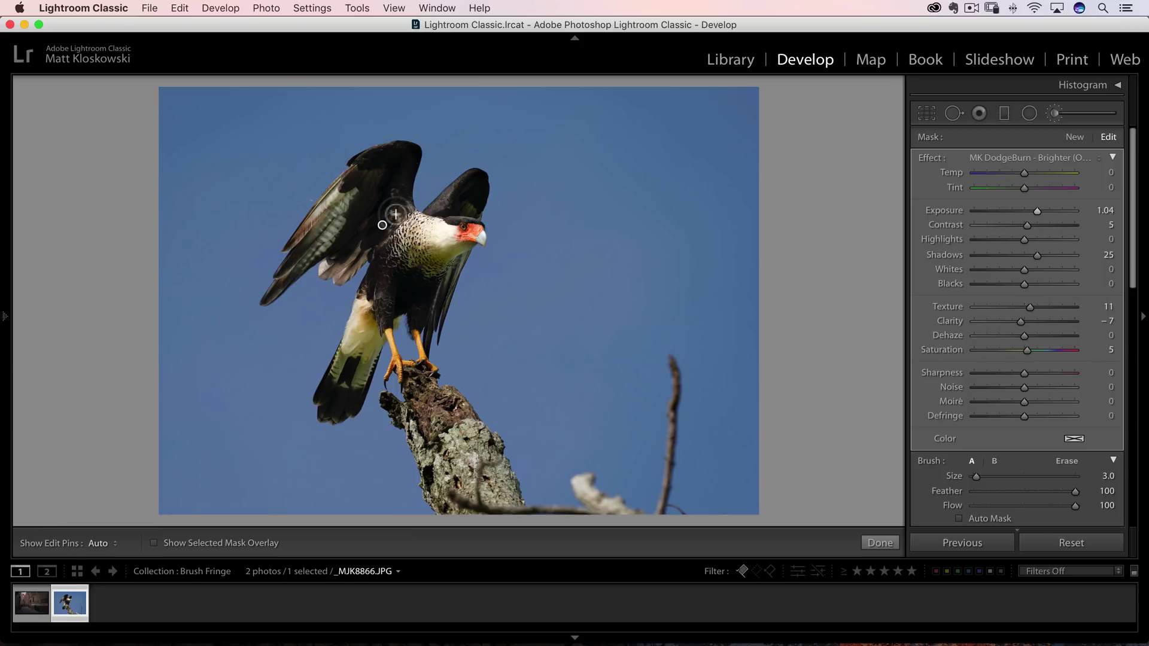
Start a new brush on the Morocco alley street with Exposure 0.71 and Temp 13
left_click(35, 604)
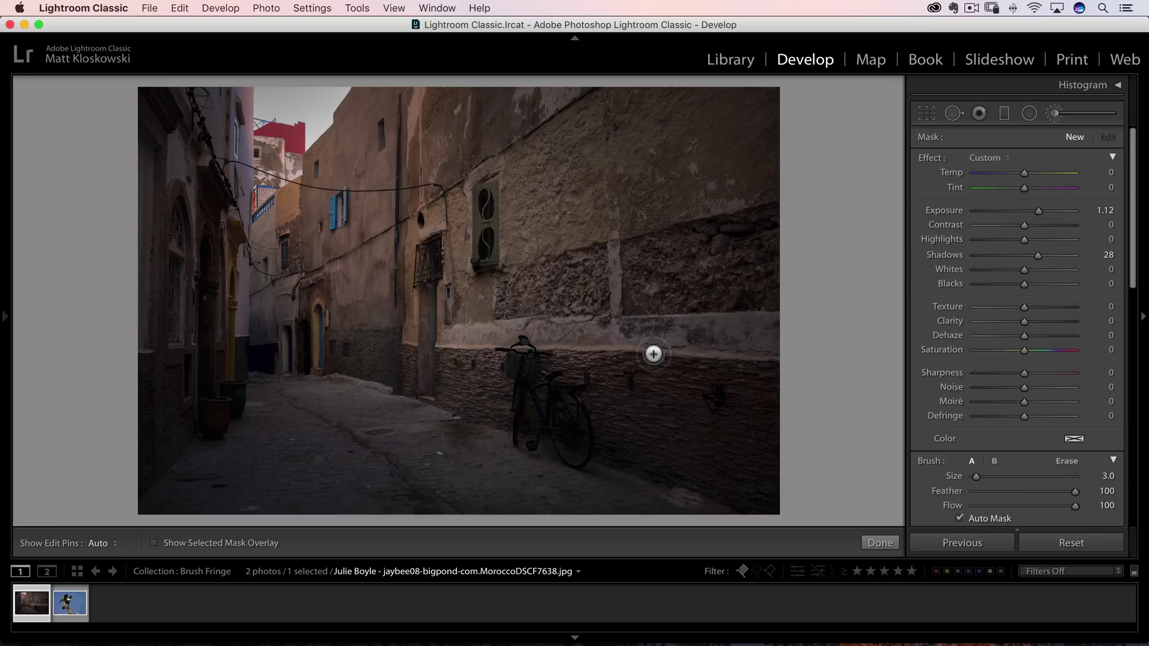
scroll(441, 390, "up", 4)
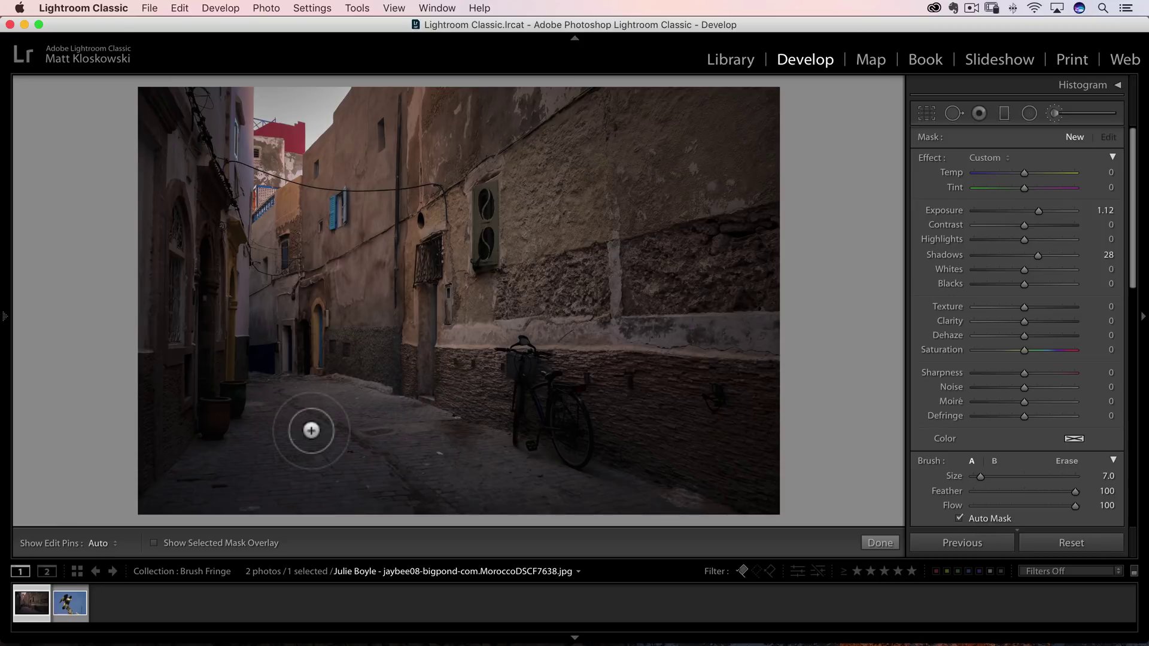
left_click(226, 450)
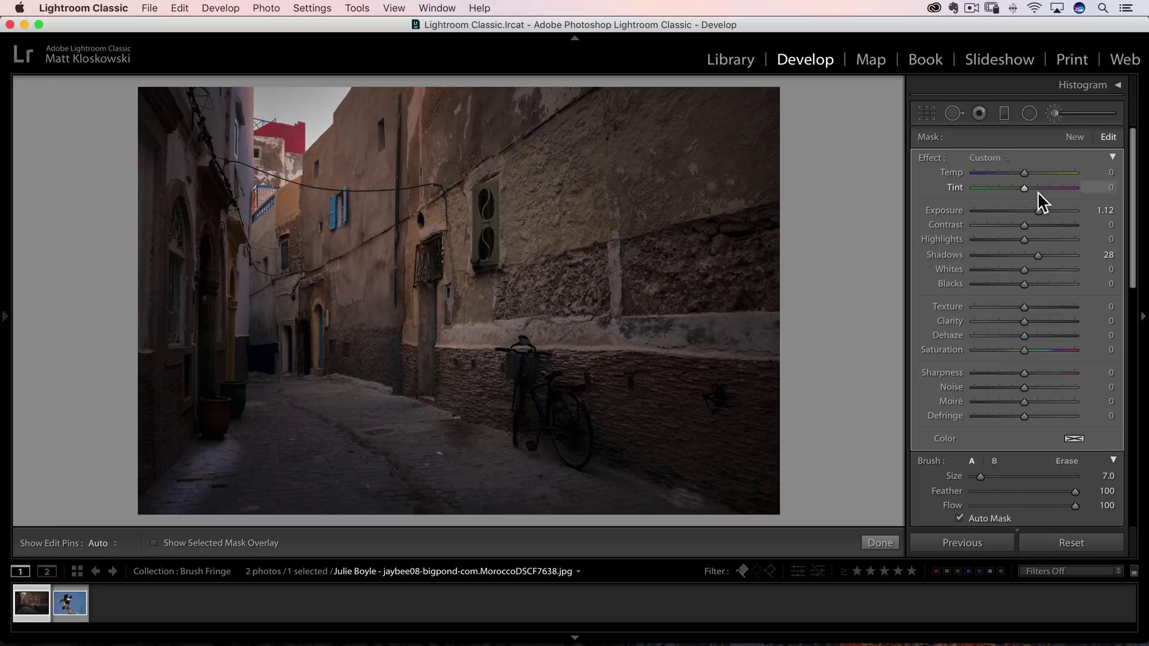
left_click_drag(1036, 209, 1032, 209)
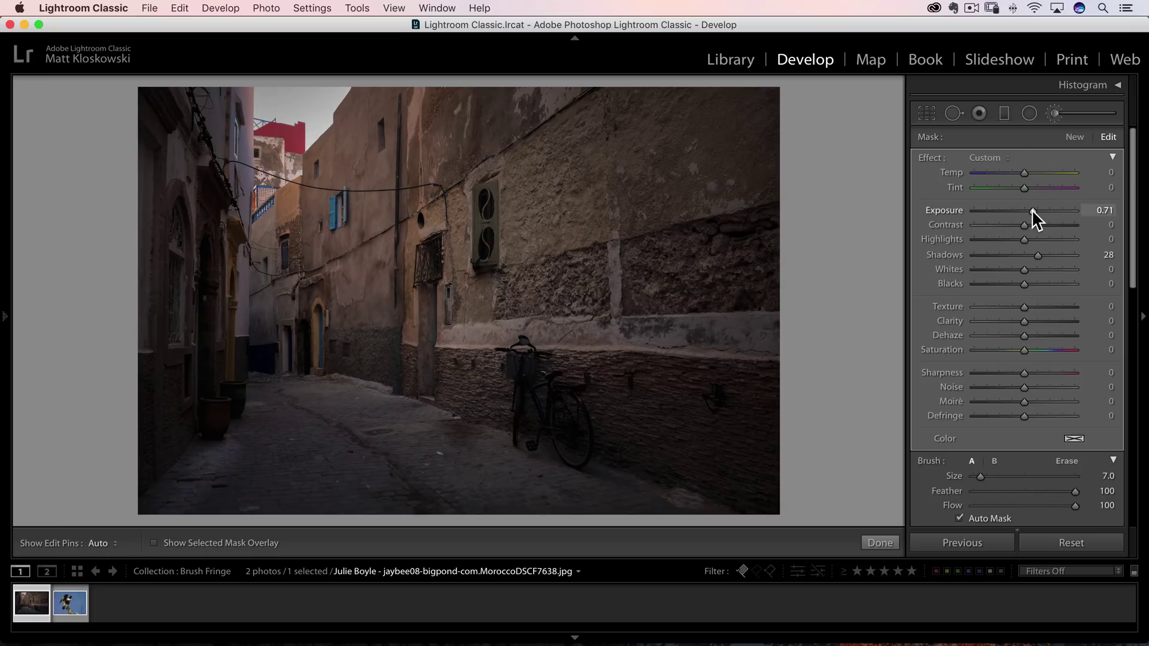
left_click(1030, 173)
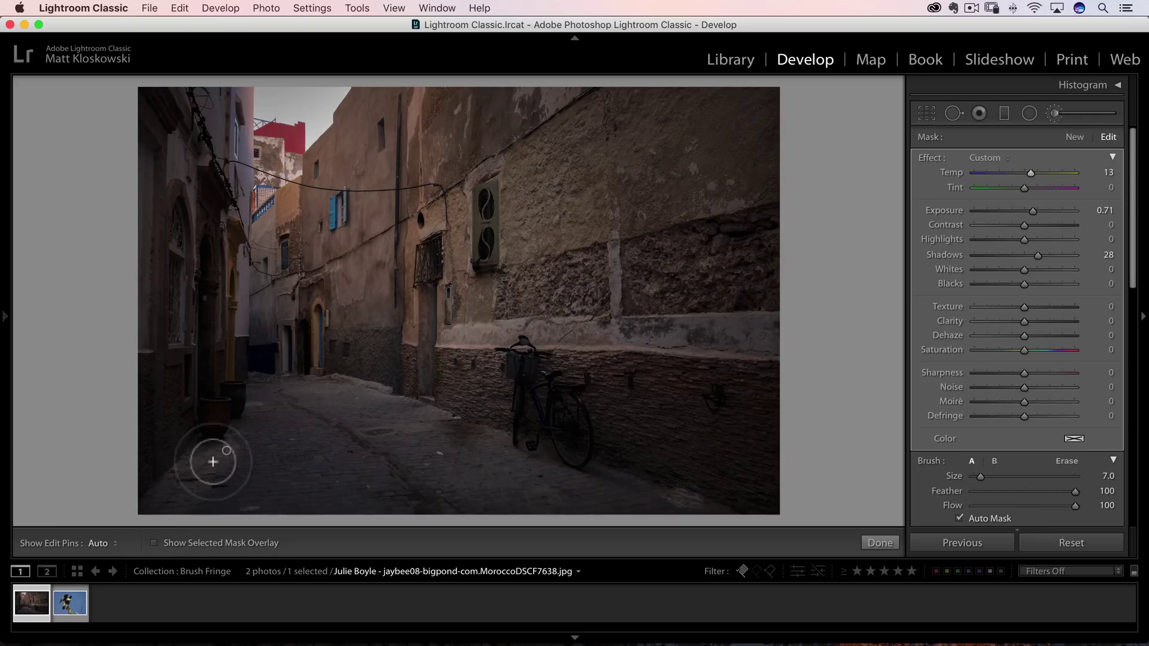
Paint the brightening over the road and lower-left pots, then return to the caracara photo
key("h")
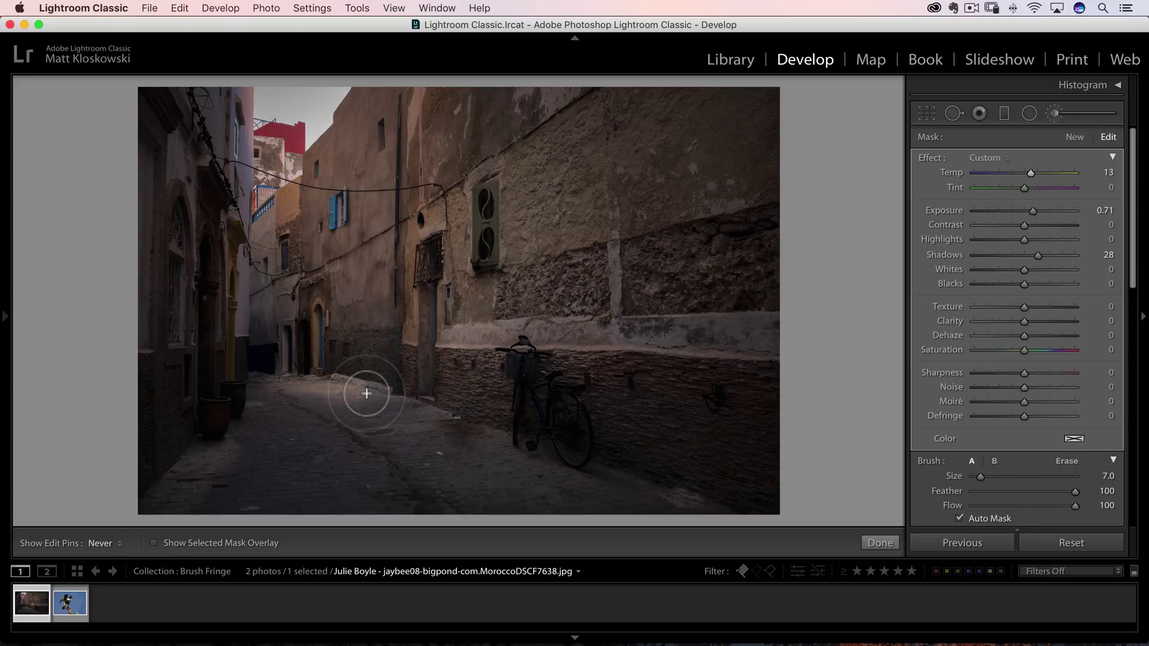
mouse_move(367, 393)
left_mouse_down()
mouse_move(418, 403)
mouse_move(575, 473)
left_mouse_up()
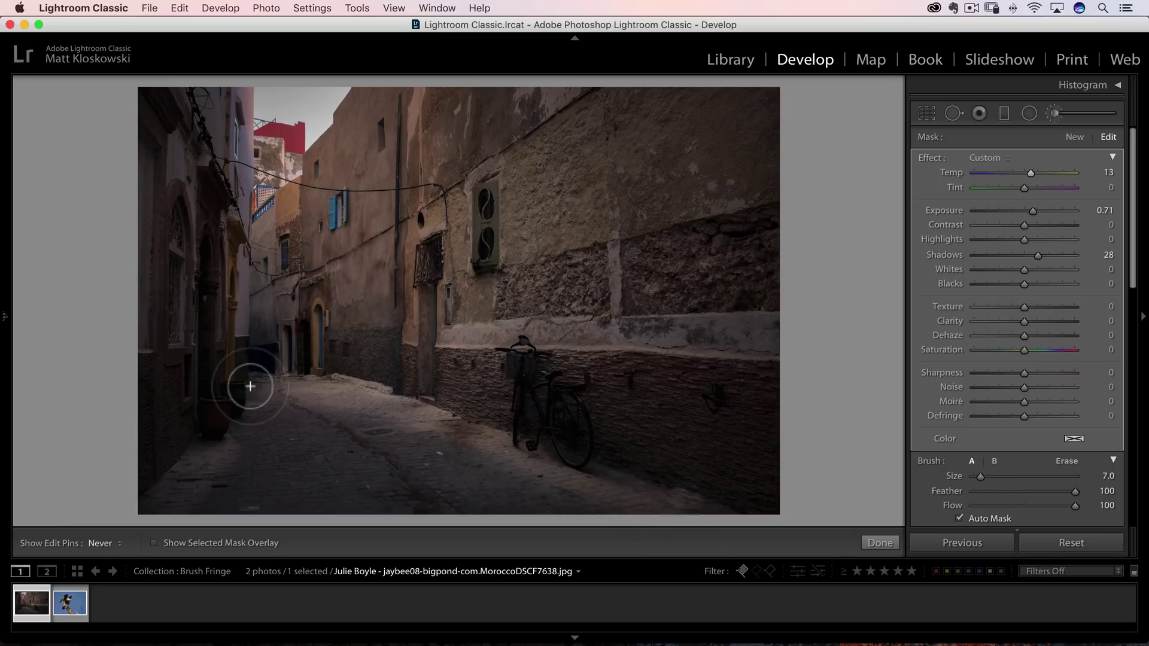
mouse_move(250, 386)
left_mouse_down()
mouse_move(217, 463)
mouse_move(230, 480)
mouse_move(204, 518)
mouse_move(252, 465)
mouse_move(266, 408)
mouse_move(315, 411)
mouse_move(319, 499)
mouse_move(308, 495)
mouse_move(340, 456)
mouse_move(387, 449)
mouse_move(340, 415)
mouse_move(604, 507)
mouse_move(580, 514)
mouse_move(384, 456)
mouse_move(378, 434)
mouse_move(420, 454)
mouse_move(300, 481)
mouse_move(488, 507)
mouse_move(469, 509)
mouse_move(644, 508)
mouse_move(583, 493)
mouse_move(723, 526)
mouse_move(502, 497)
mouse_move(395, 441)
mouse_move(316, 496)
mouse_move(233, 482)
left_mouse_up()
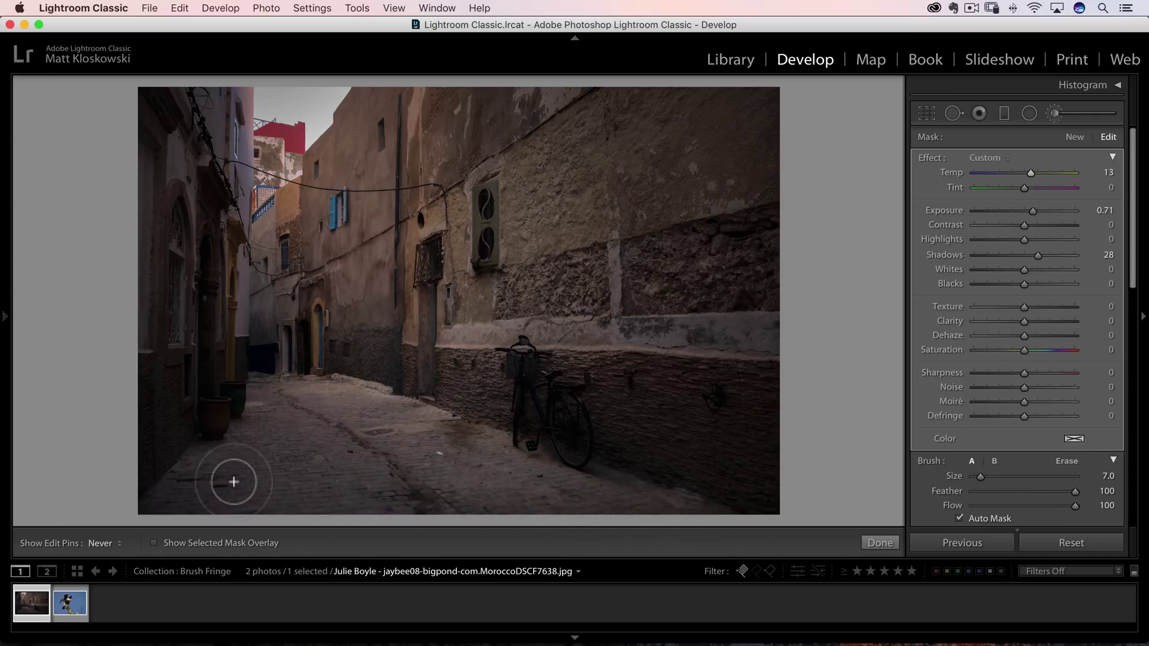
key("h")
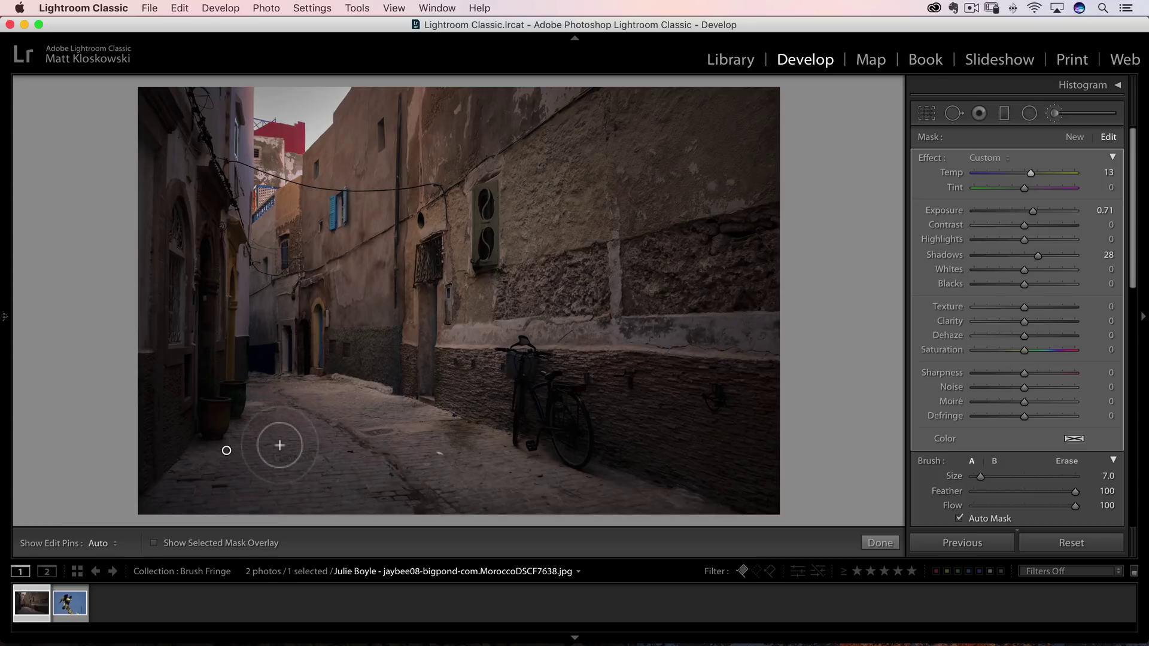
mouse_move(231, 453)
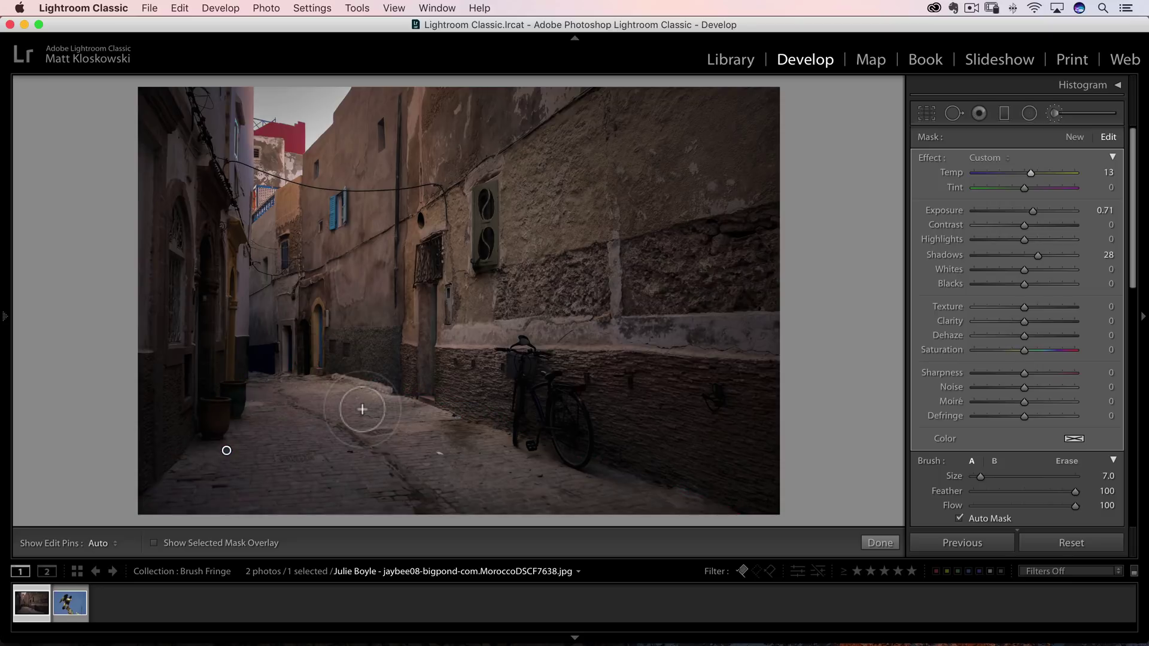
key("h")
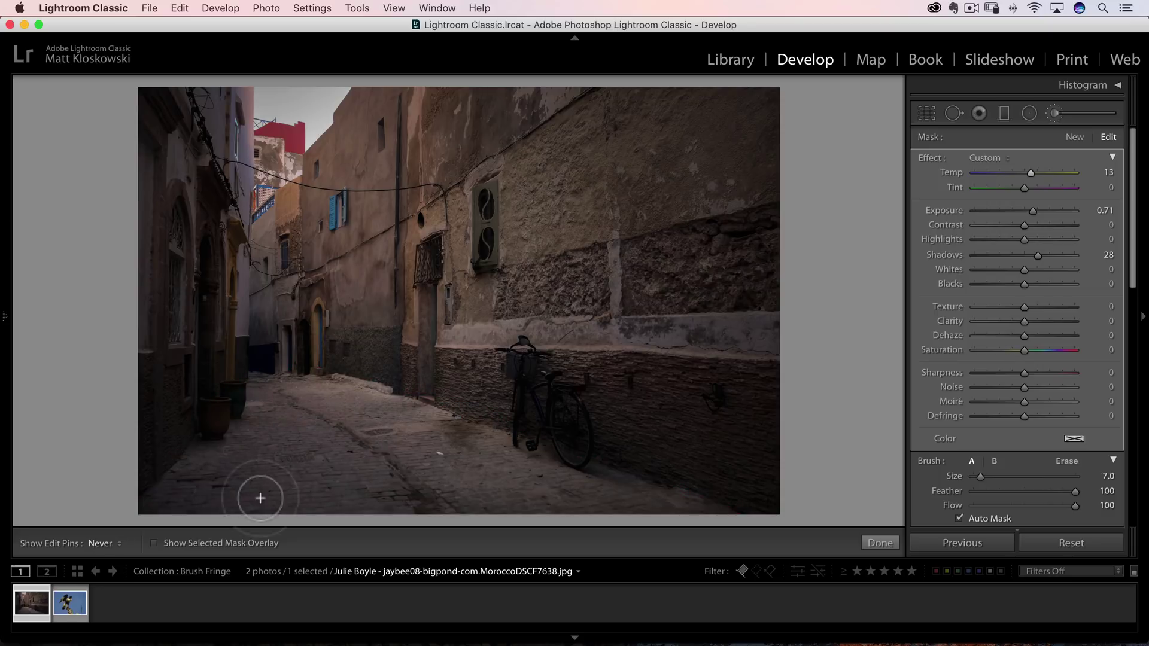
key("h")
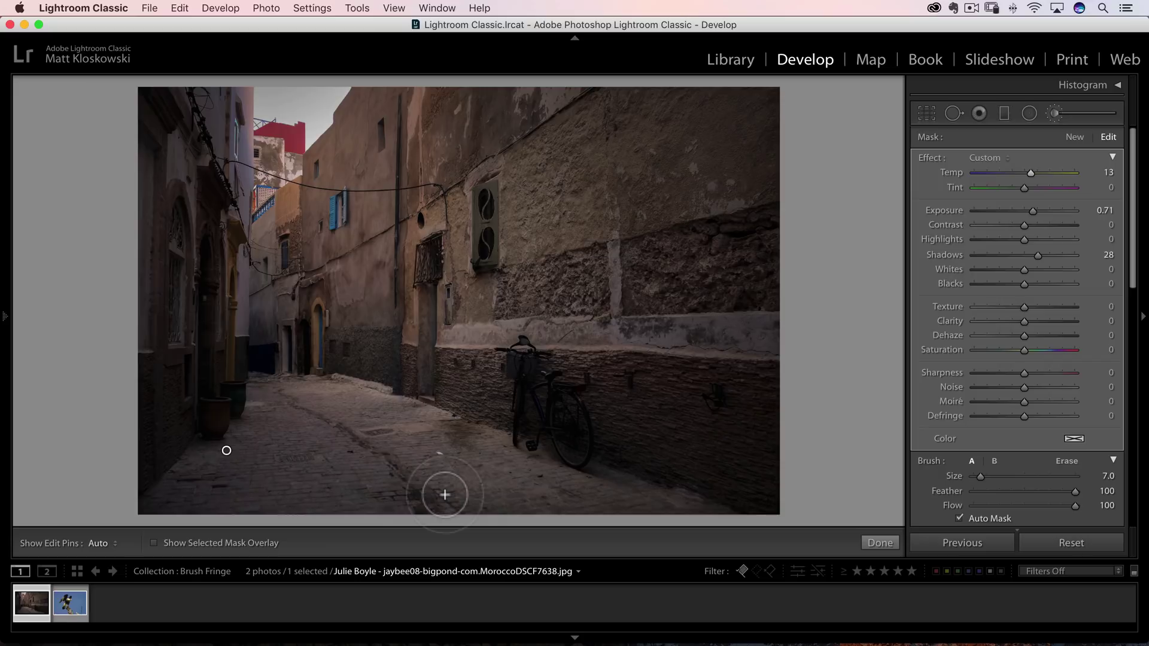
left_click(70, 604)
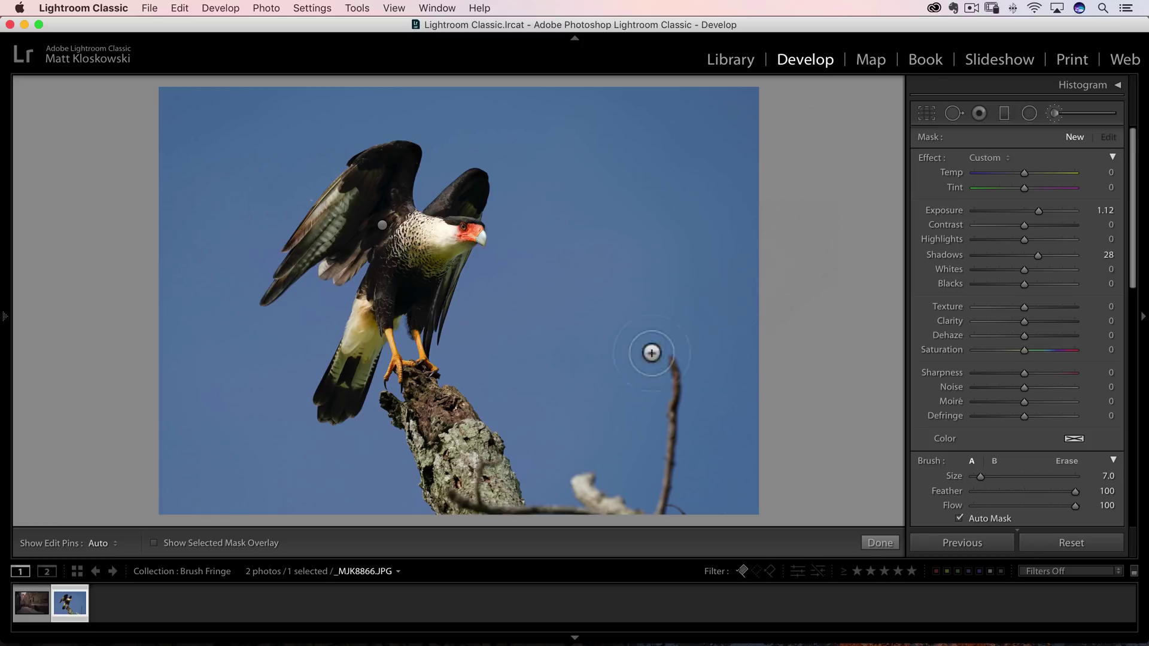
Return to the Morocco alley photo and toggle the edit pins to check its street mask
left_click(31, 610)
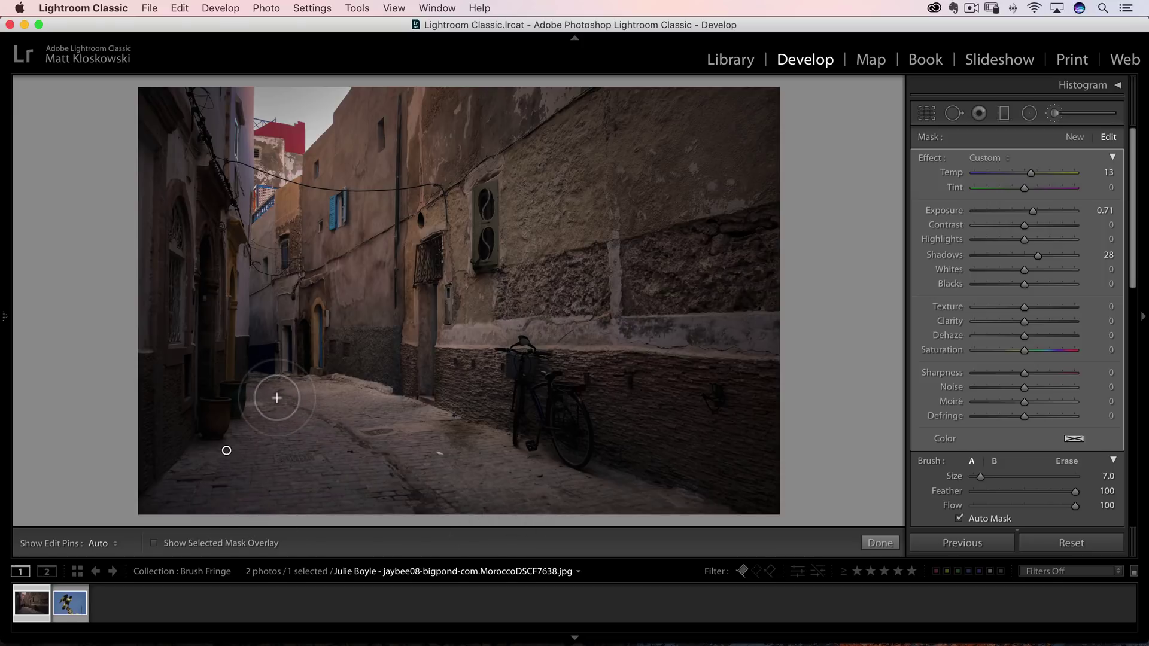
key("h")
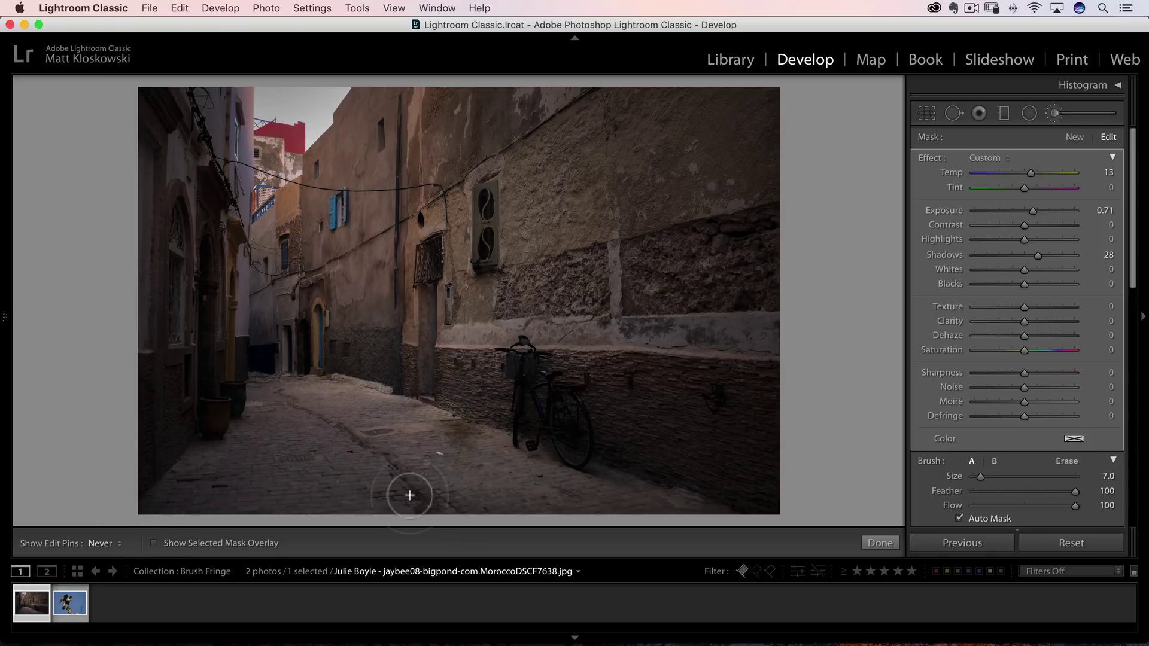
key("h")
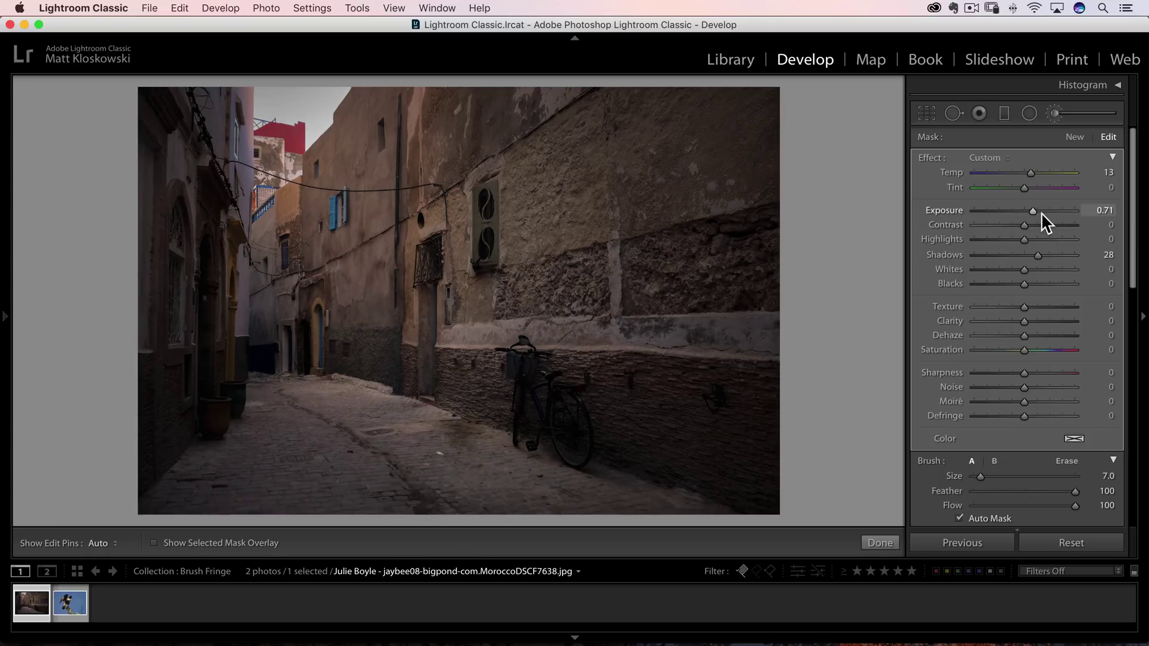
Adjust the alley's street mask to Exposure 0.89 and Shadows 33
left_click_drag(1041, 213, 1037, 211)
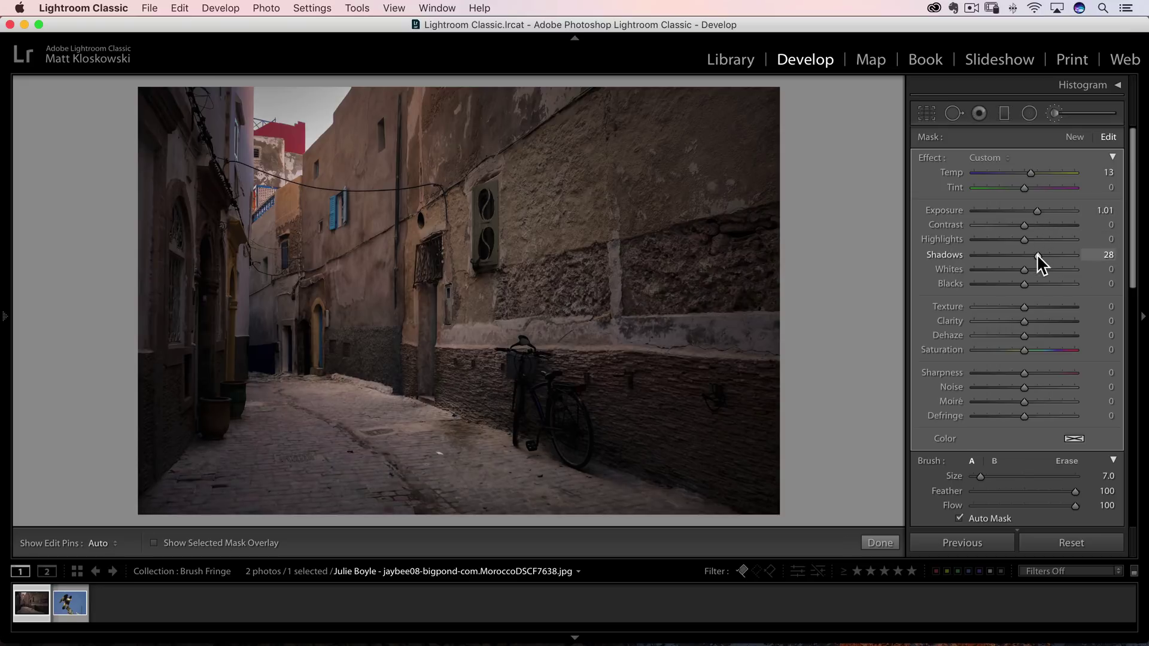
left_click_drag(1038, 256, 1041, 256)
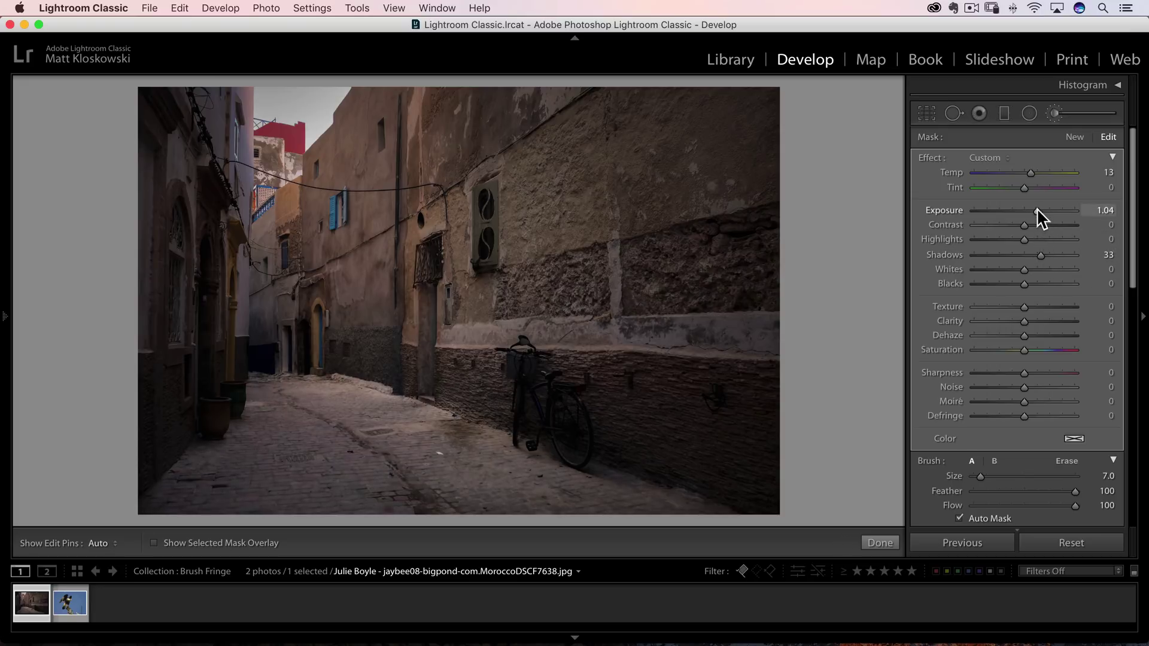
left_click_drag(1036, 208, 1033, 208)
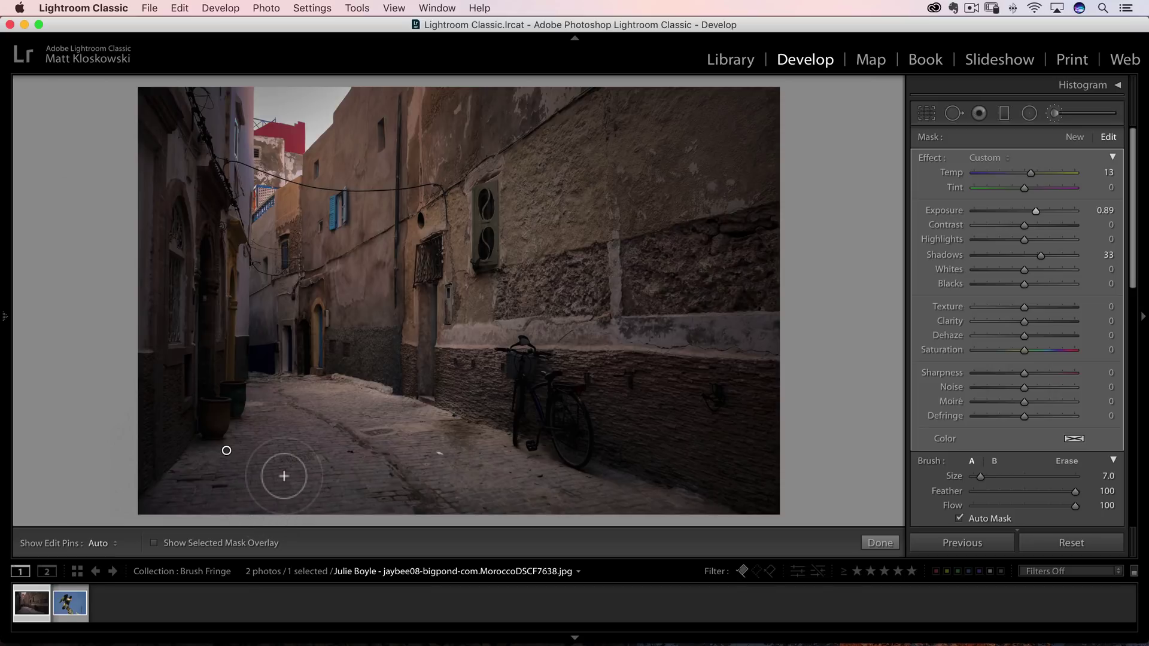
Enlarge the brush to 9.0, turn off Auto Mask, and brush in more lower-left cobblestones
key("bracketright")
key("bracketright")
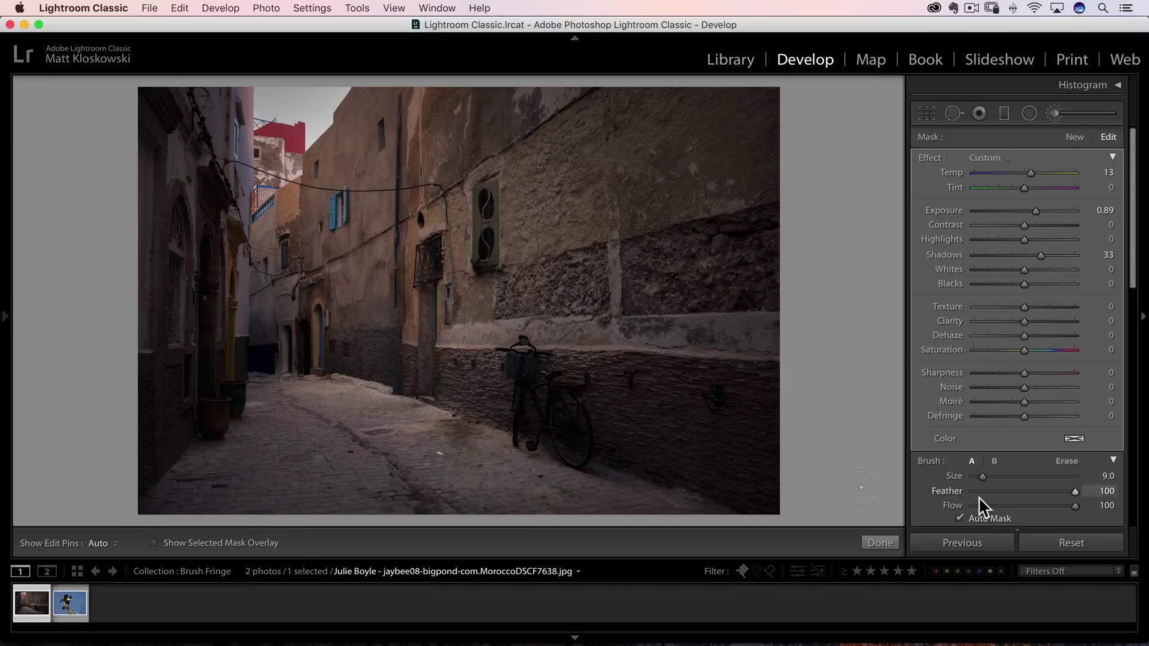
left_click(972, 520)
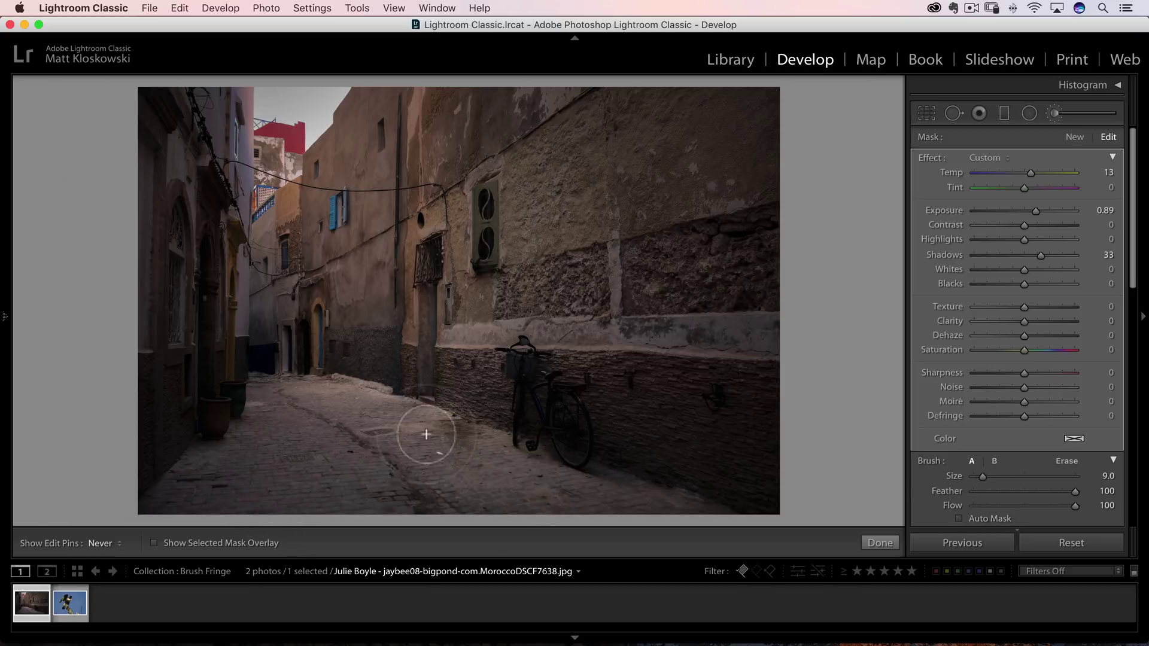
key("h")
mouse_move(497, 483)
left_mouse_down()
mouse_move(231, 447)
mouse_move(200, 474)
mouse_move(411, 457)
mouse_move(527, 493)
left_mouse_up()
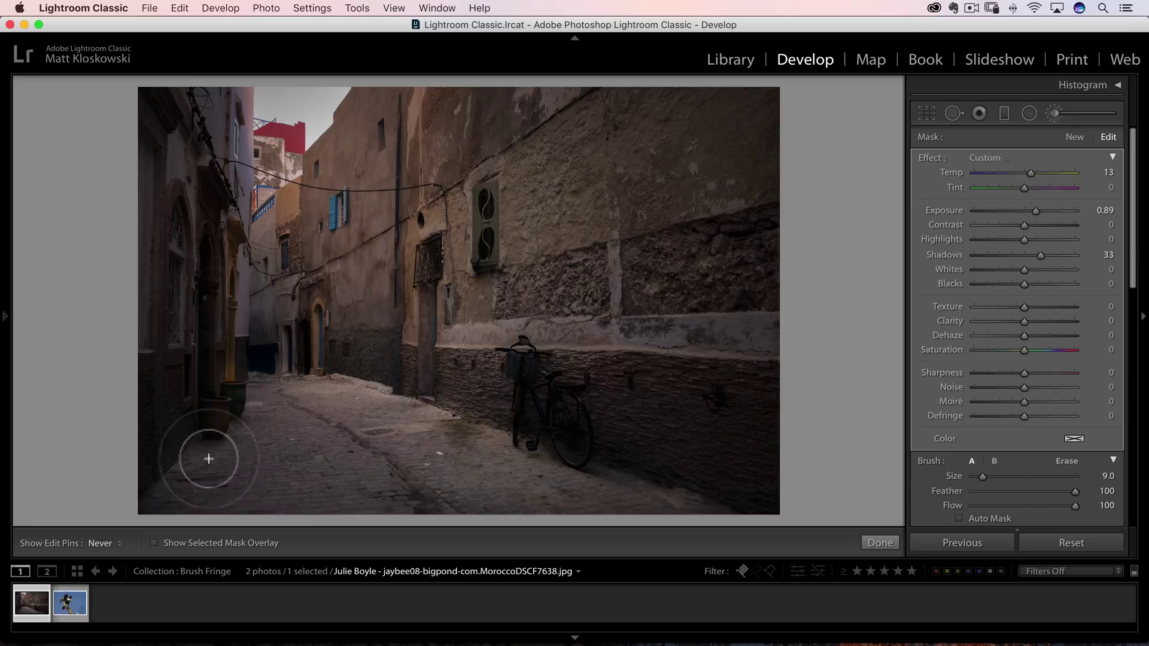
key("h")
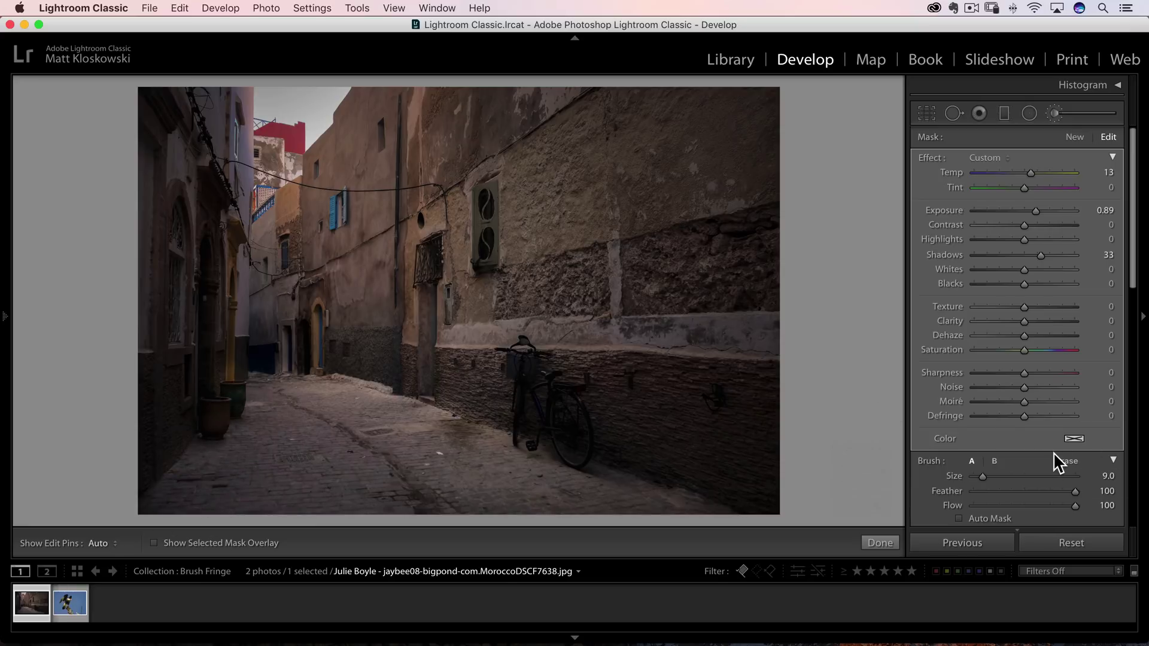
Switch the brush to Erase mode with Flow about 62 and size 15
key("alt")
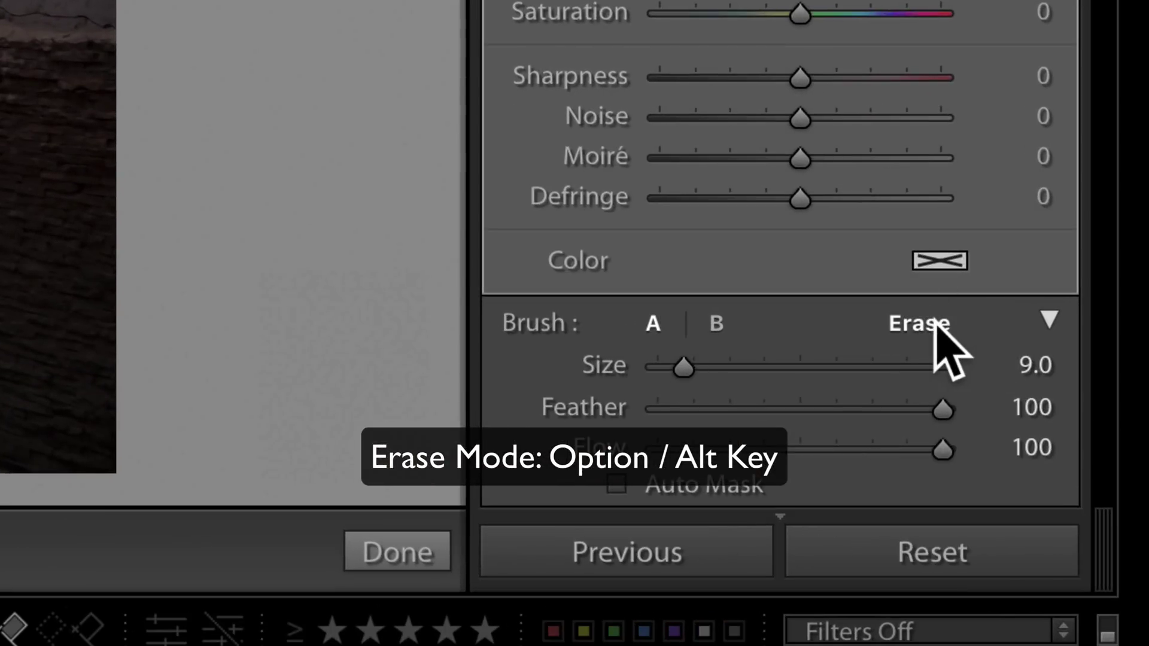
left_click(919, 325)
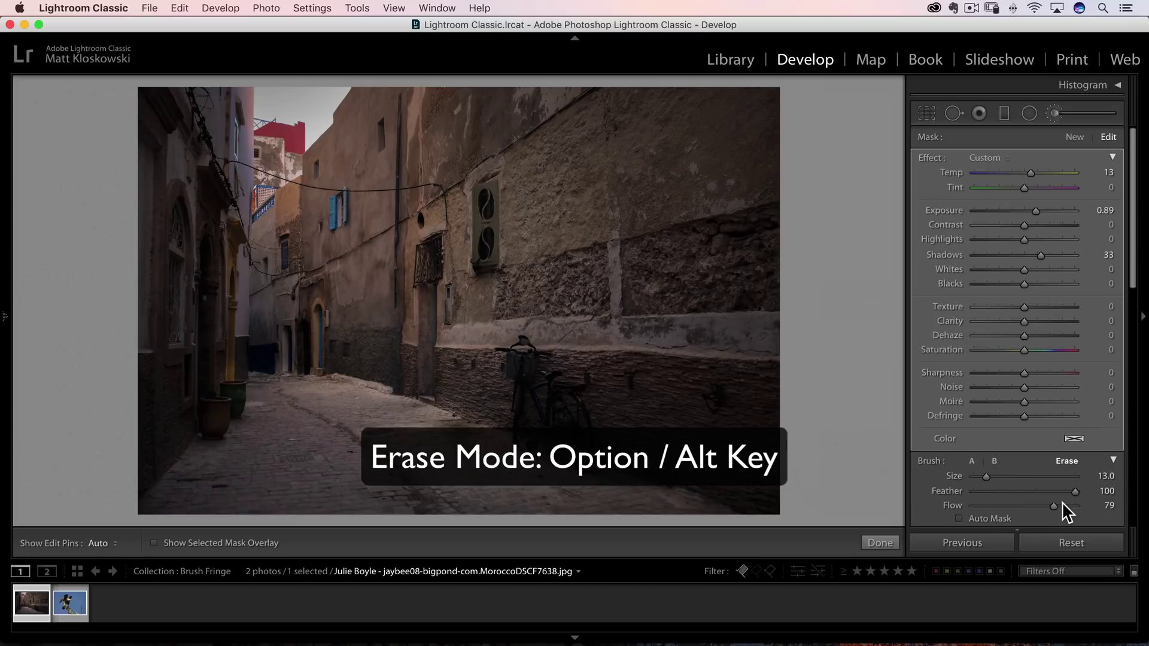
left_click_drag(1063, 504, 1036, 511)
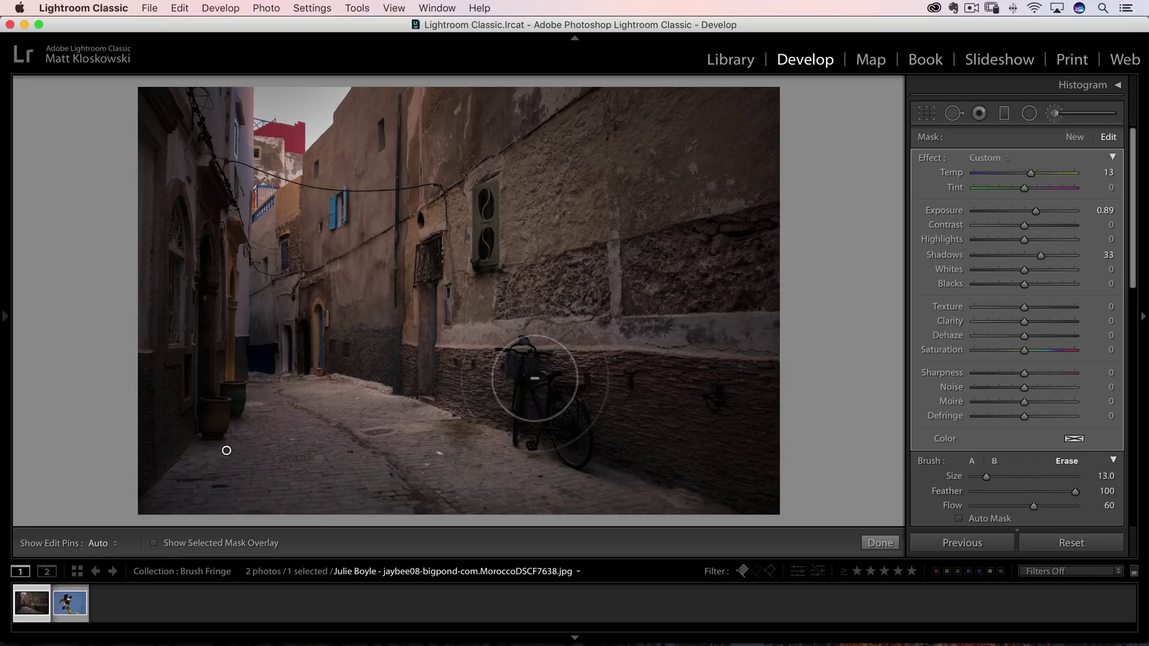
key("bracketright")
key("bracketright")
key("bracketright")
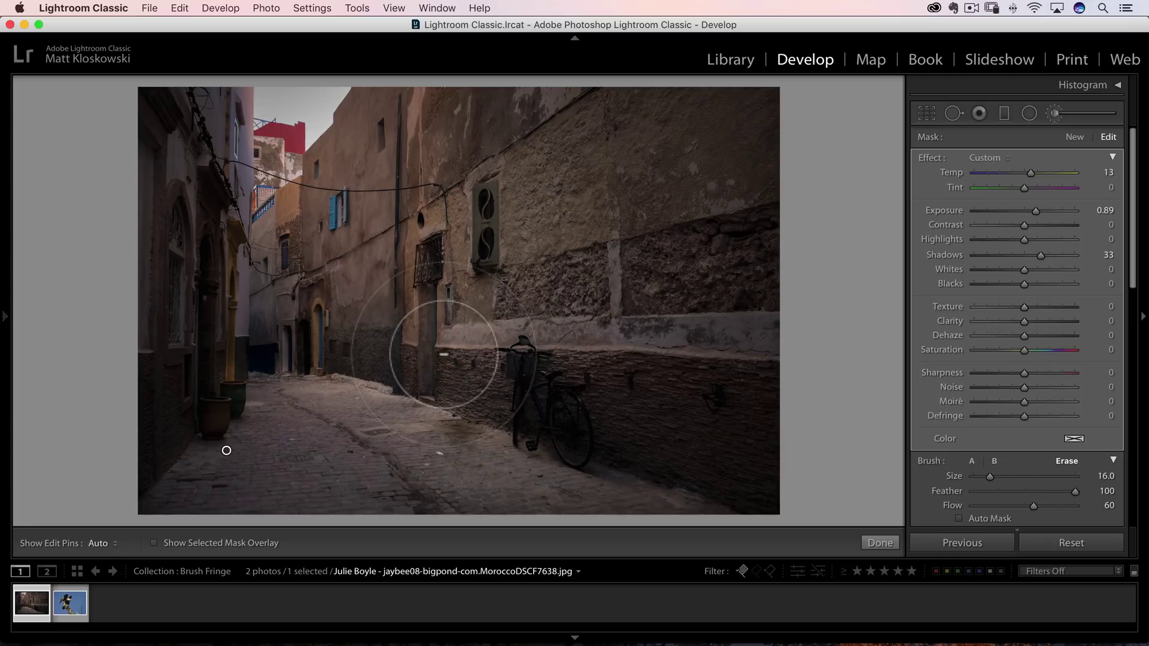
key("bracketleft")
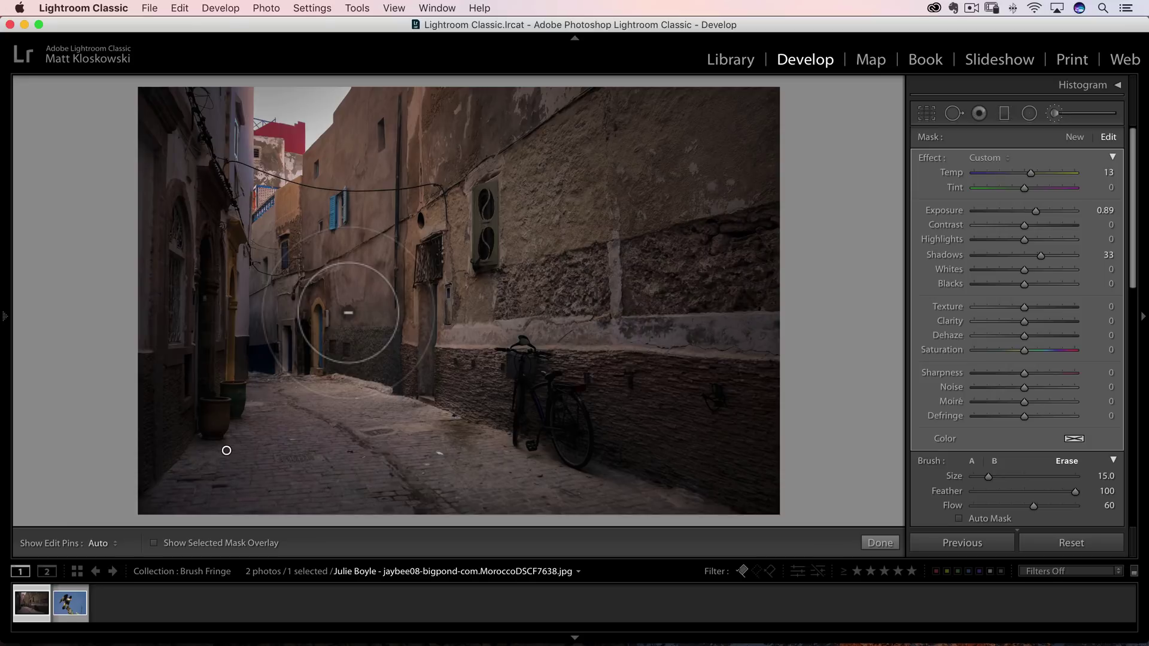
key("h")
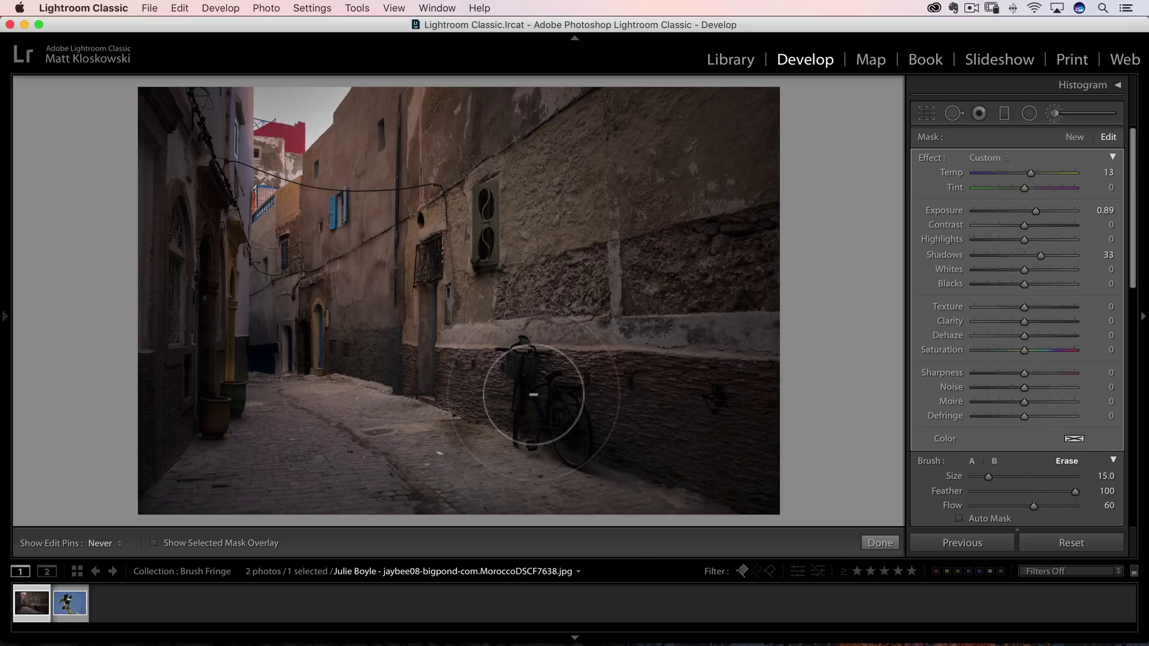
key("h")
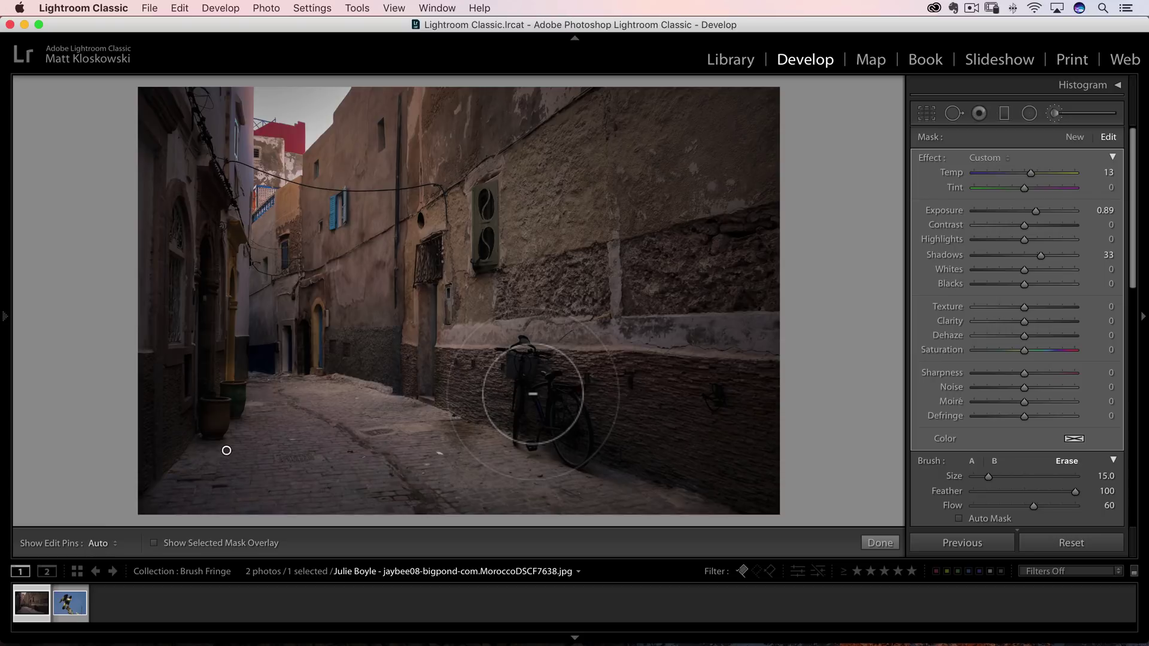
Show the red mask overlay, undo the last stroke, and raise the erase Flow to 84
key("o")
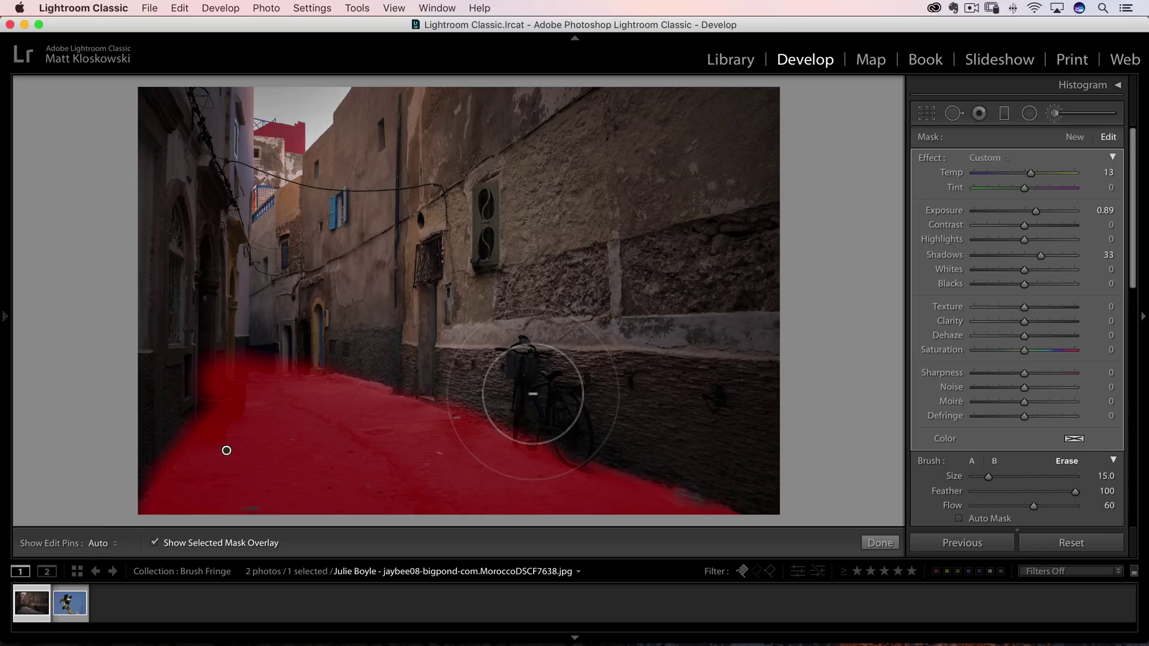
key("h")
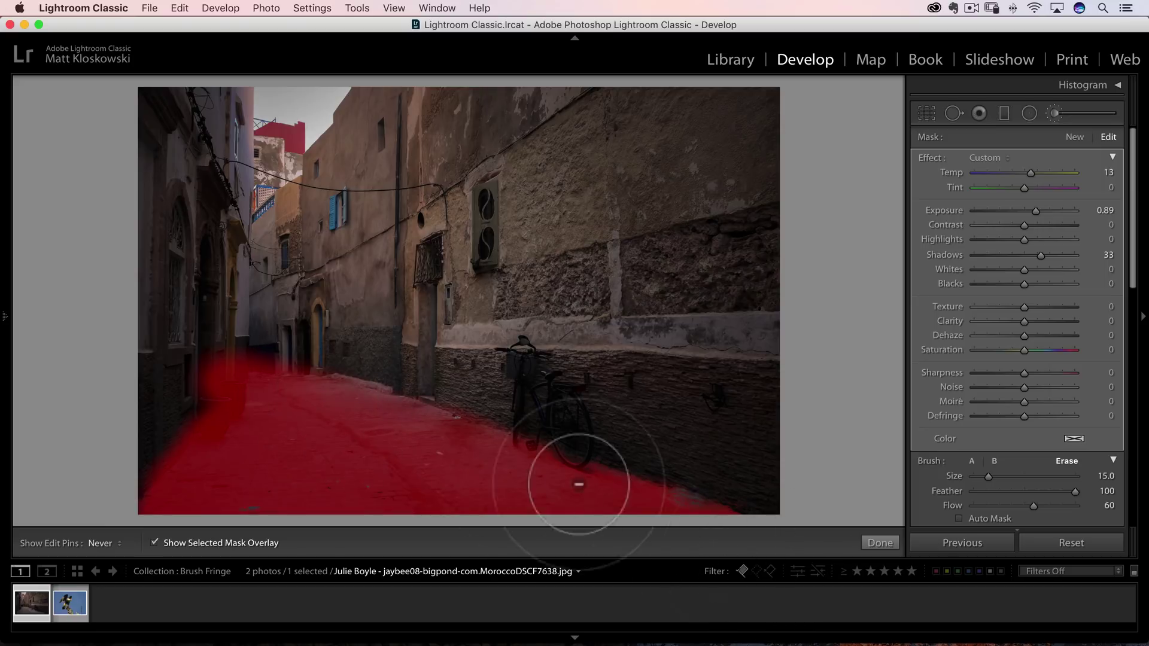
key("h")
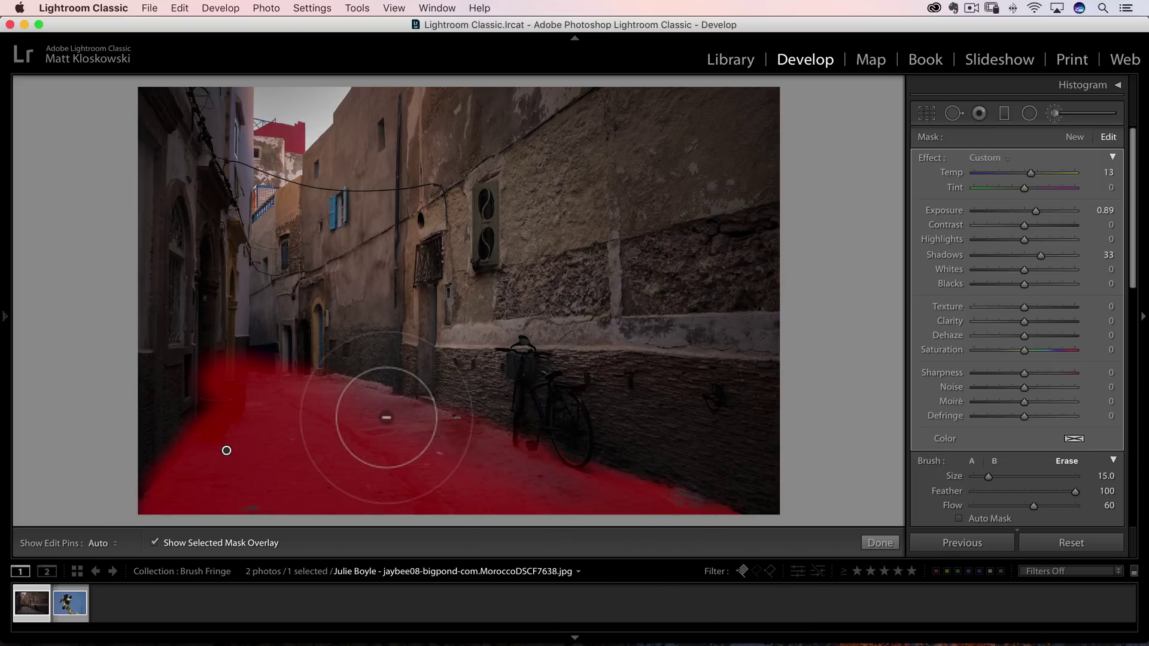
key("super+z")
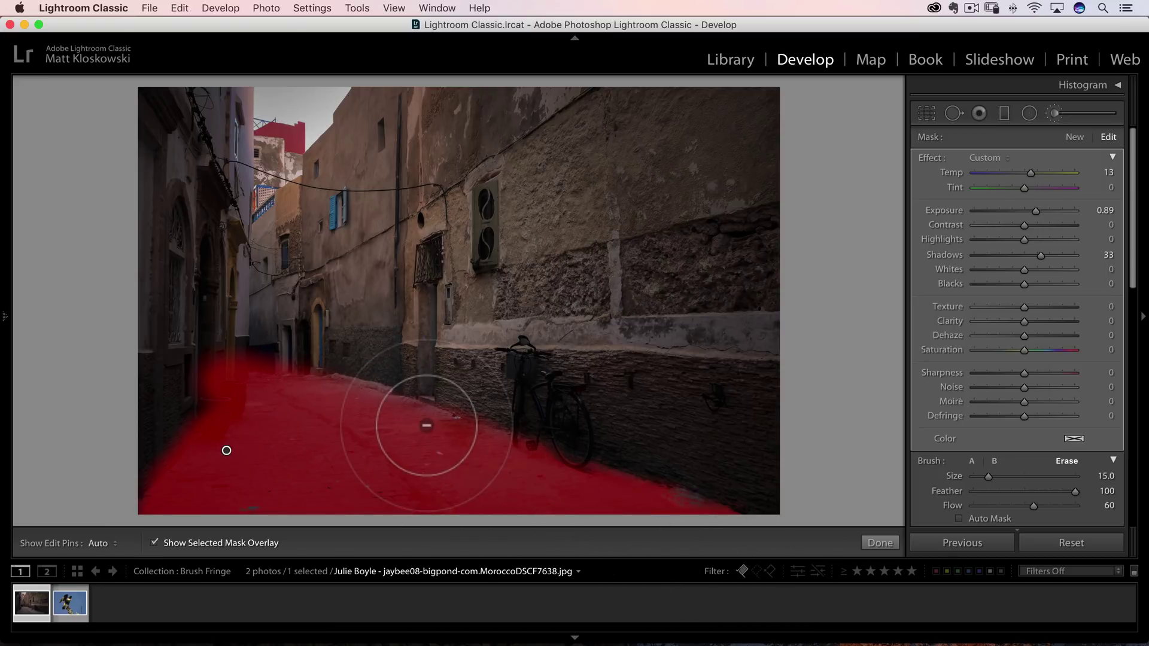
left_click_drag(1022, 506, 1066, 506)
Erase the street mask's left edge beside the doorway
key("h")
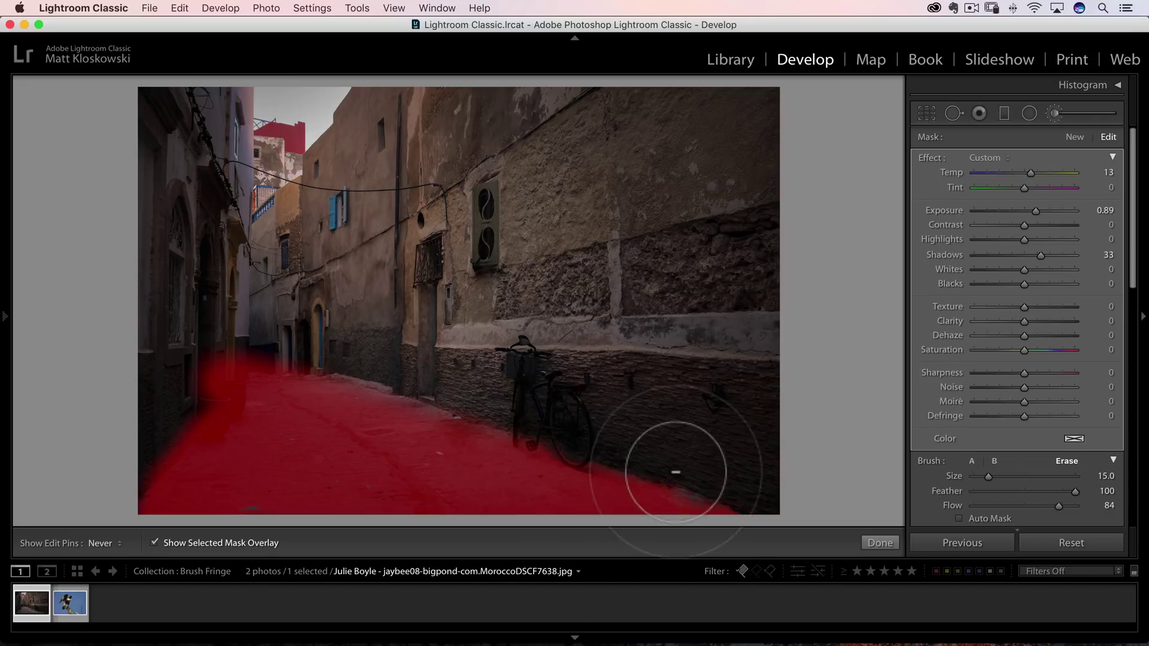
key("h")
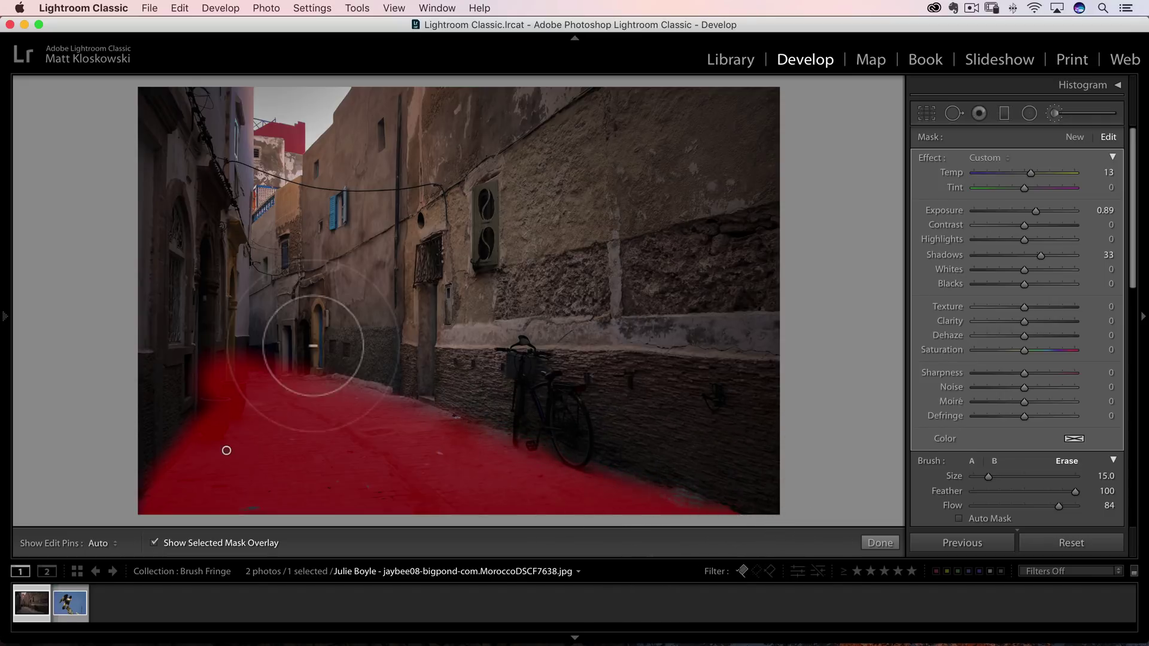
key("h")
mouse_move(176, 374)
left_mouse_down()
mouse_move(207, 351)
mouse_move(158, 462)
mouse_move(216, 364)
mouse_move(157, 444)
mouse_move(203, 375)
left_mouse_up()
key("h")
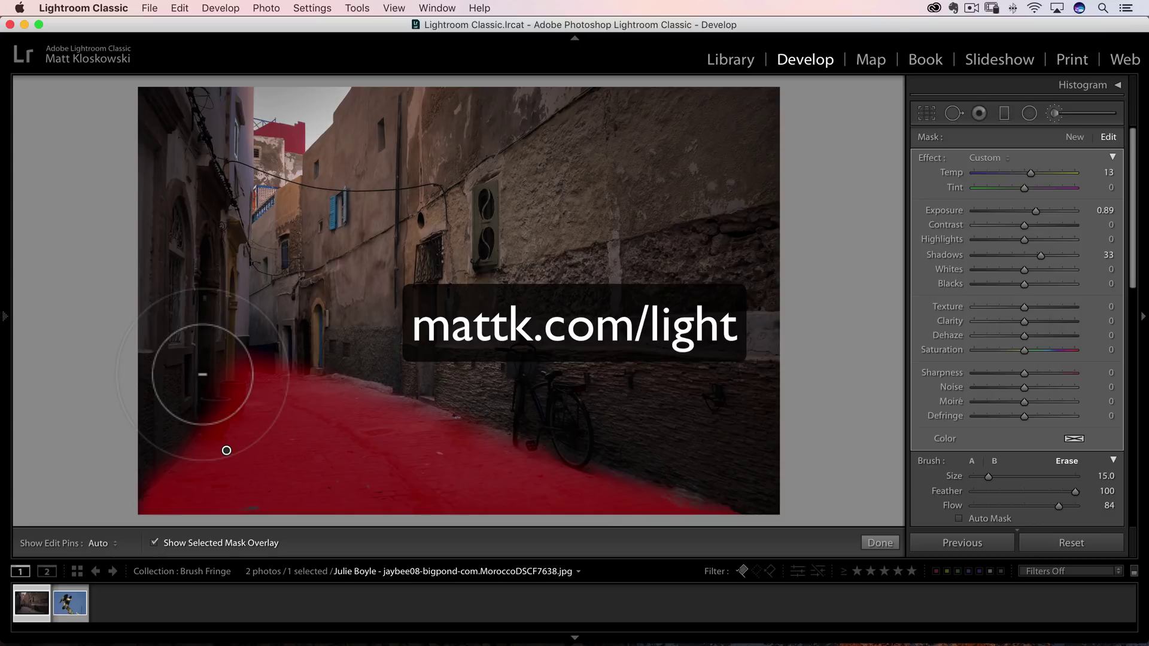
Erase more of the red street mask's left side near the doorways
mouse_move(202, 375)
left_mouse_down()
mouse_move(205, 334)
mouse_move(192, 321)
mouse_move(162, 431)
mouse_move(154, 379)
mouse_move(211, 322)
mouse_move(159, 438)
mouse_move(199, 394)
mouse_move(189, 375)
left_mouse_up()
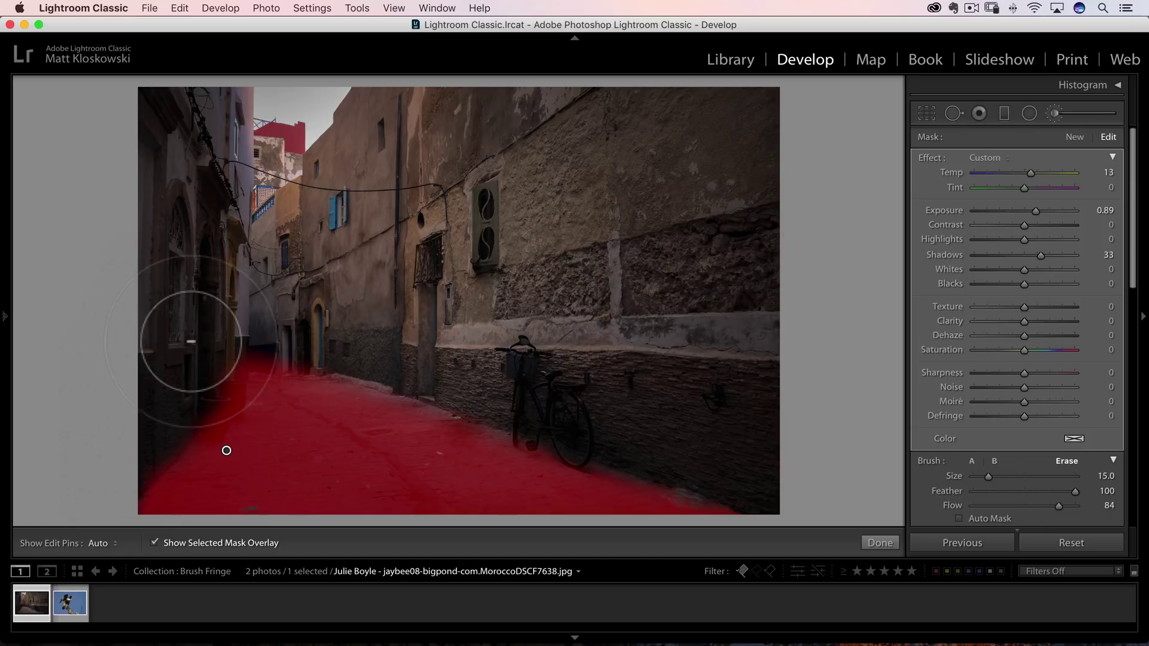
Soften the street mask's left edge by the doorway wall and enlarge the erase brush to size 25
key("h")
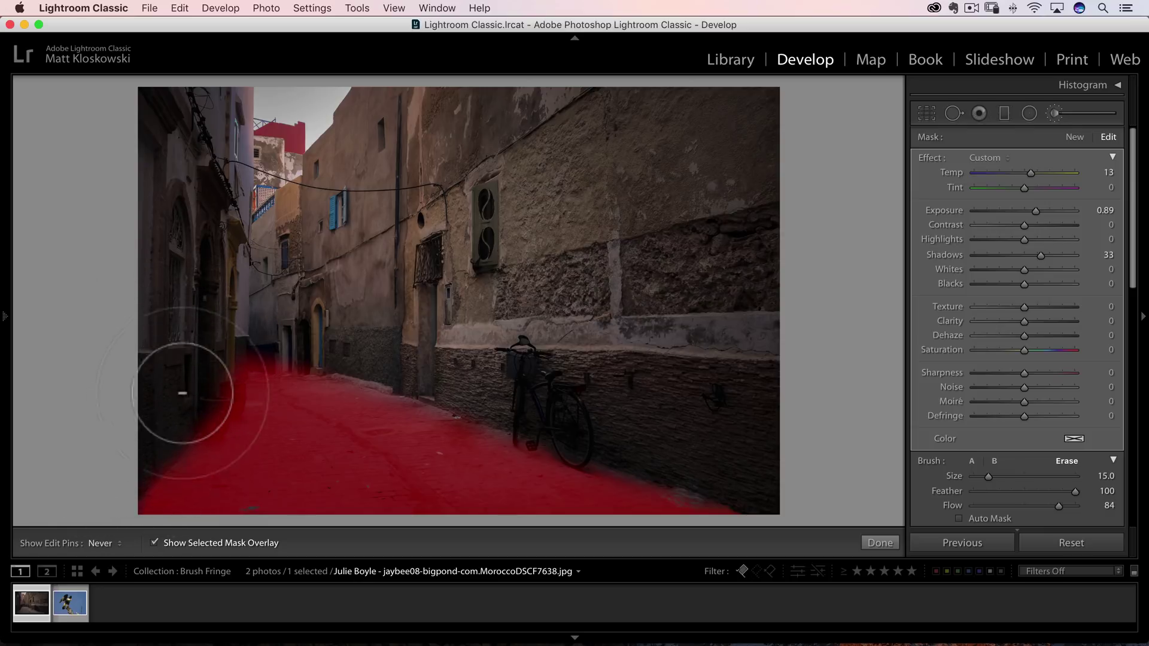
mouse_move(183, 393)
left_mouse_down()
mouse_move(146, 471)
mouse_move(212, 377)
mouse_move(148, 443)
mouse_move(211, 331)
mouse_move(170, 364)
mouse_move(230, 318)
mouse_move(243, 331)
mouse_move(215, 337)
mouse_move(304, 333)
mouse_move(236, 325)
left_mouse_up()
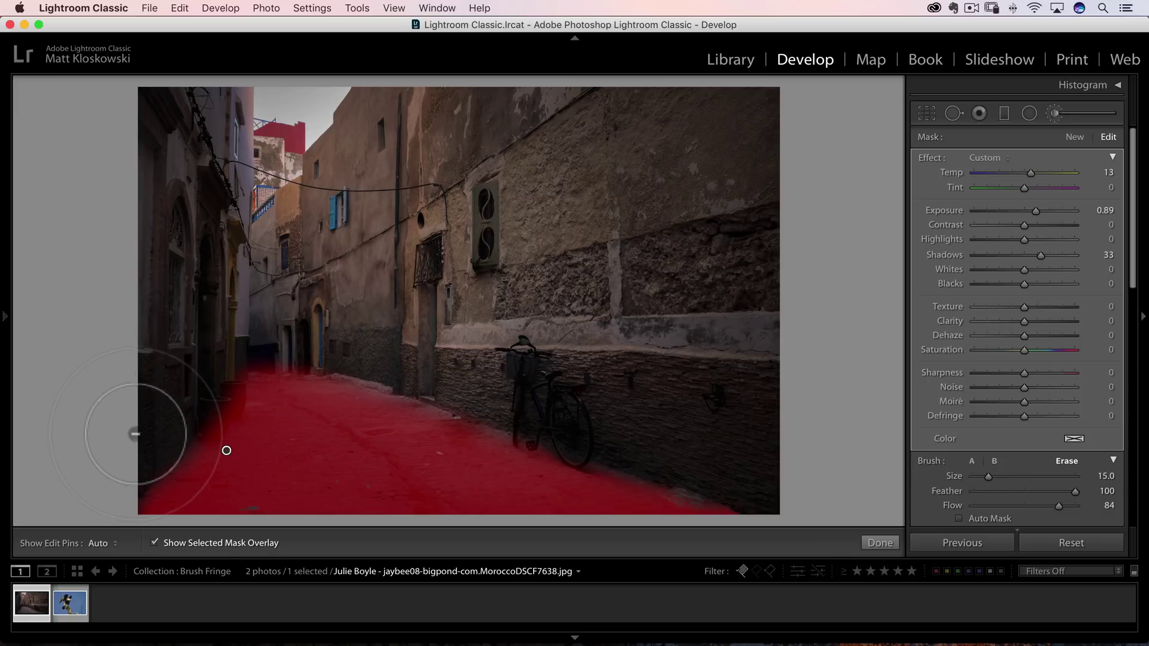
scroll(154, 403, "up", 5)
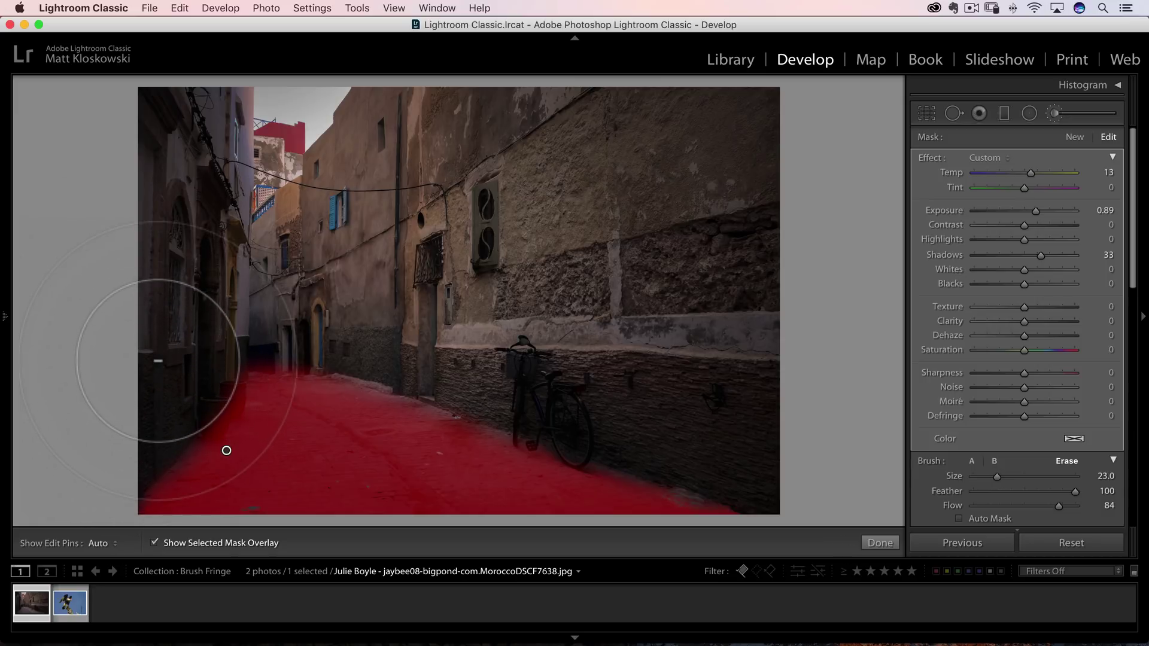
scroll(158, 360, "up", 1)
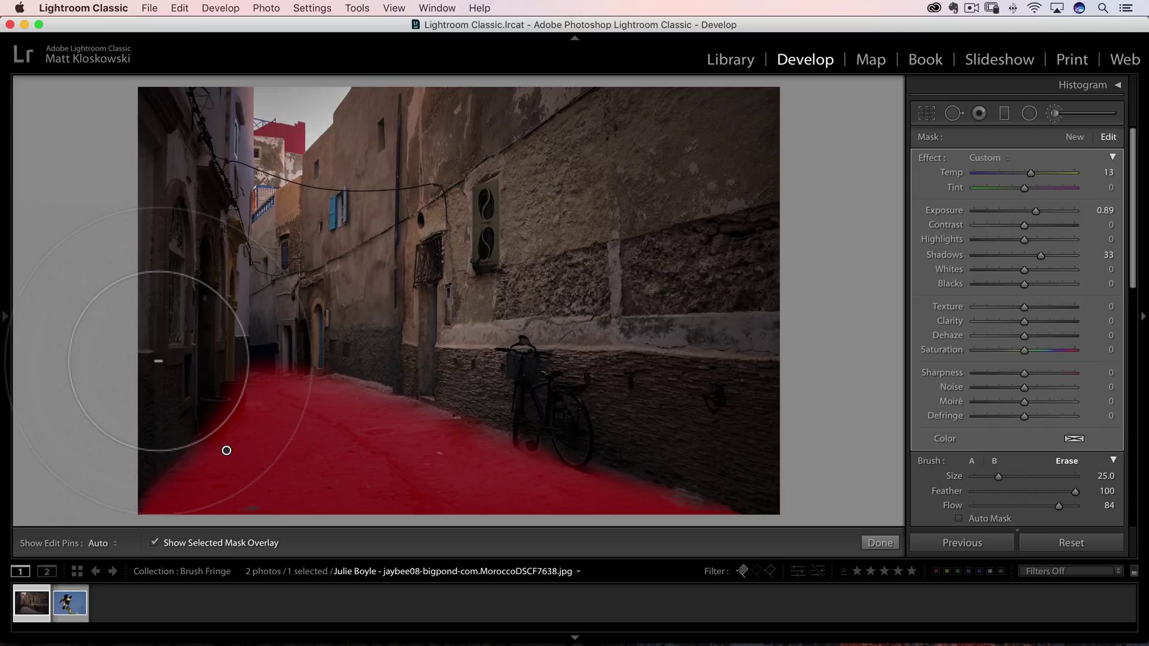
key("h")
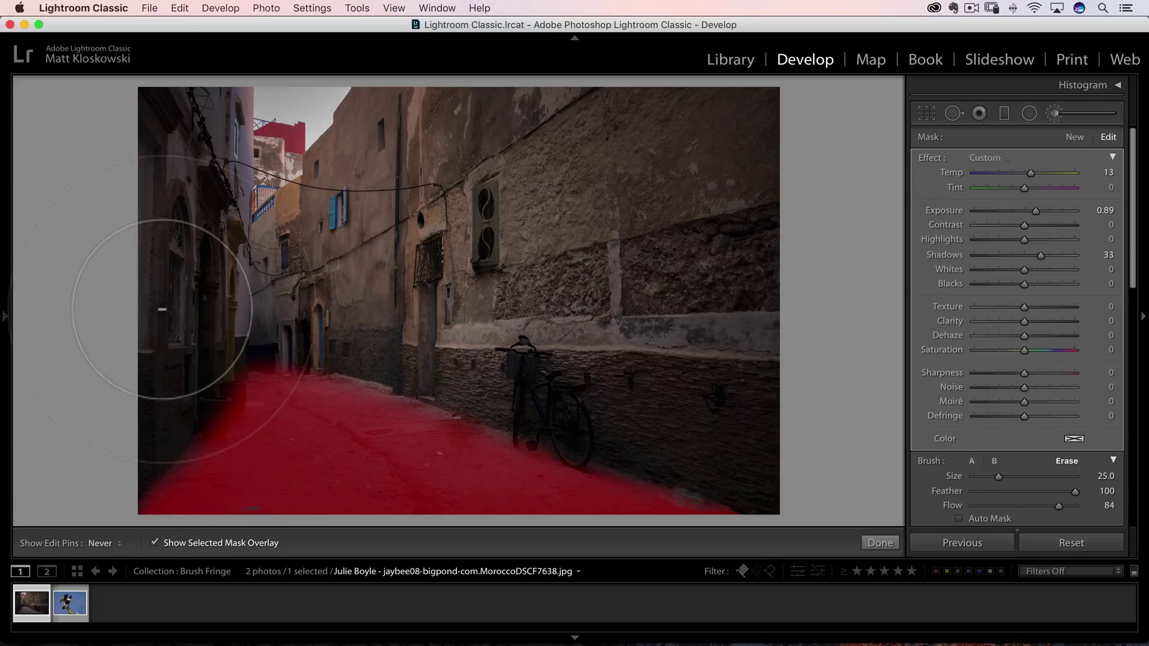
key("h")
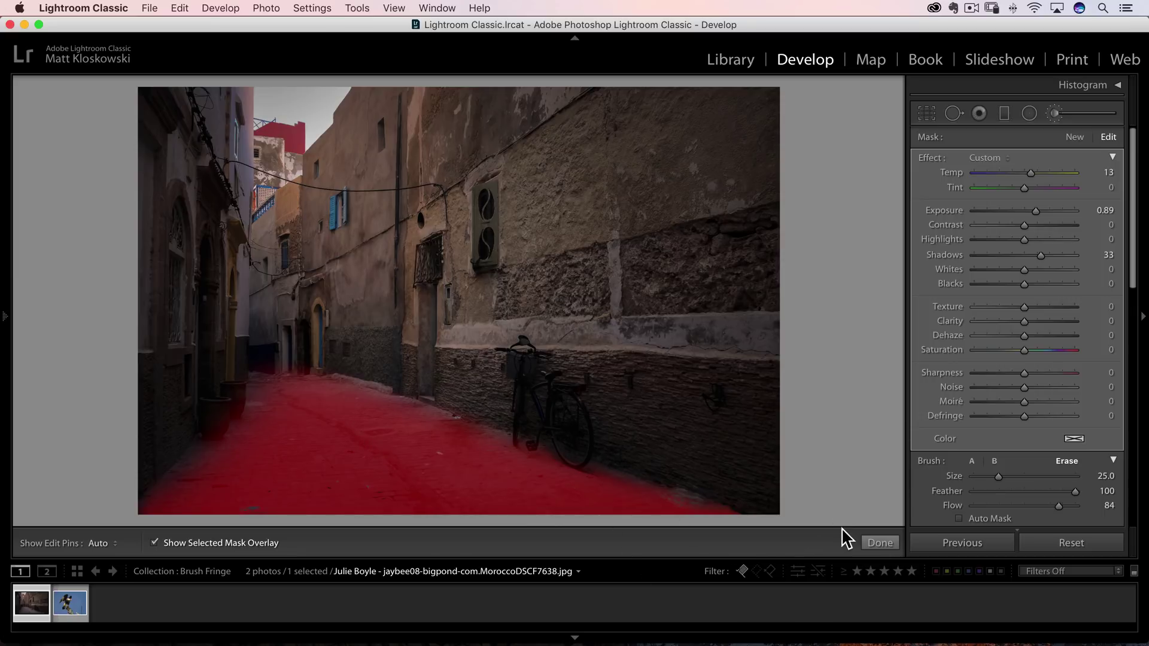
Hide the red overlay and raise the street mask's Temp to 23, Exposure to 1.21, Clarity to 22
key("o")
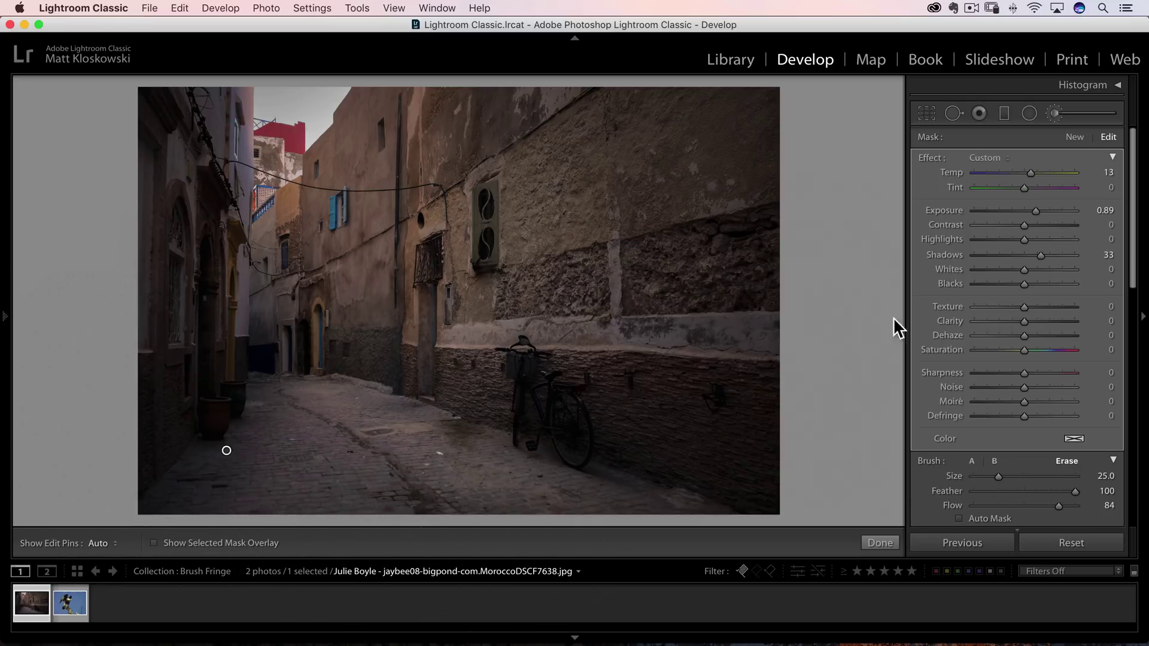
left_click_drag(1041, 208, 1042, 209)
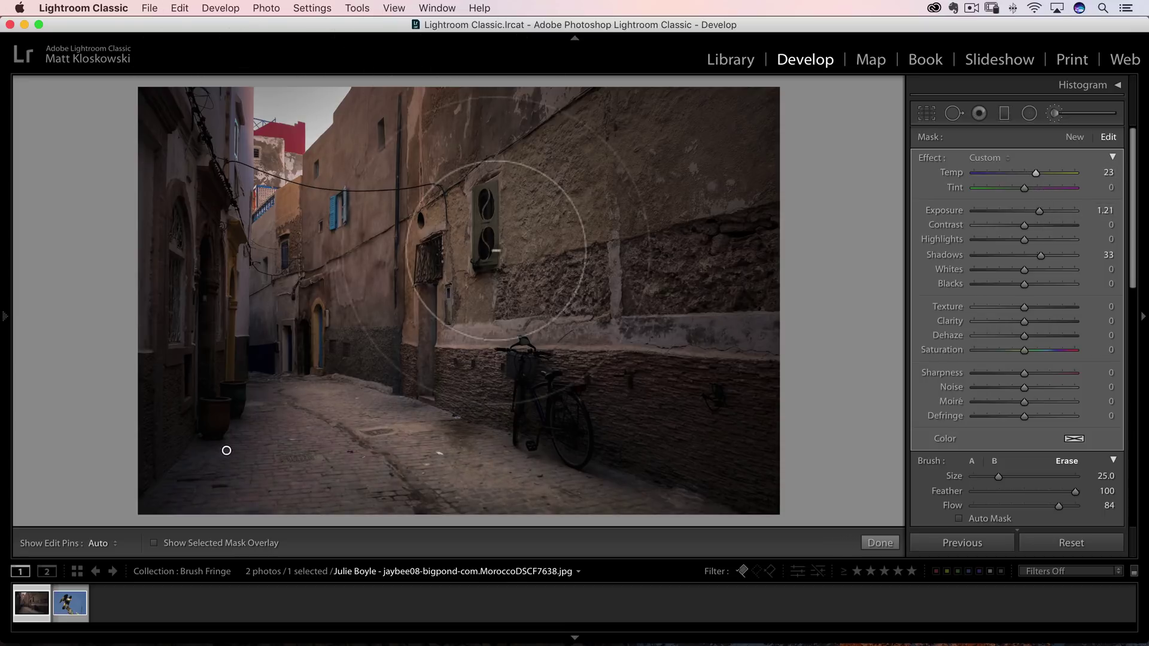
left_click(1037, 321)
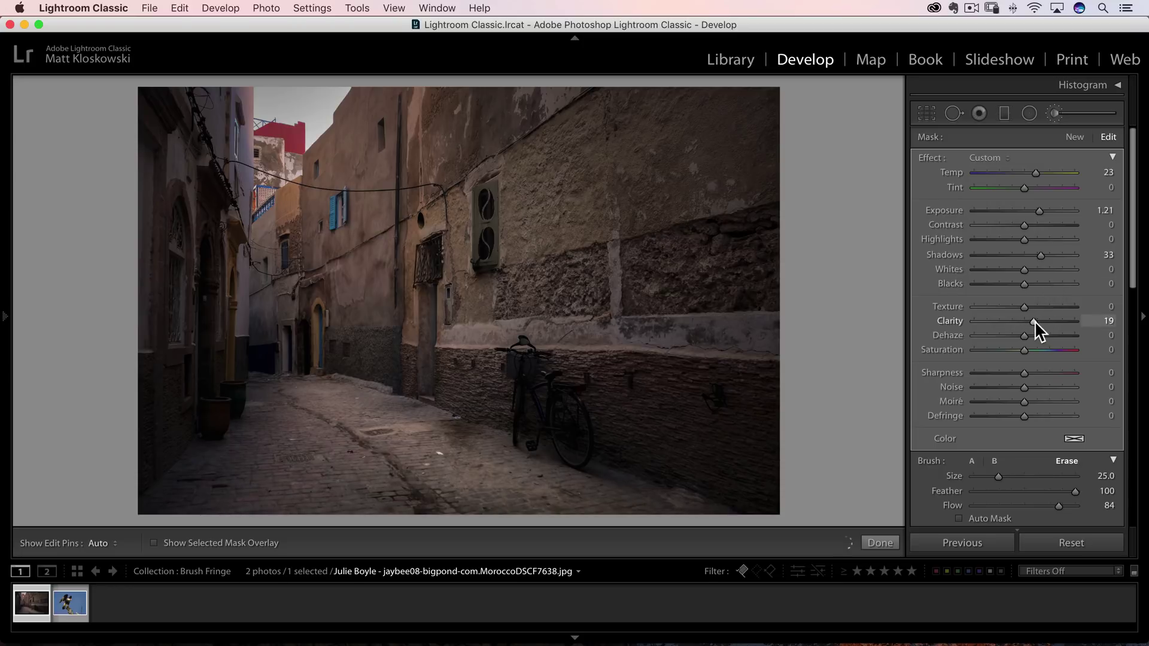
left_click_drag(1036, 321, 1036, 320)
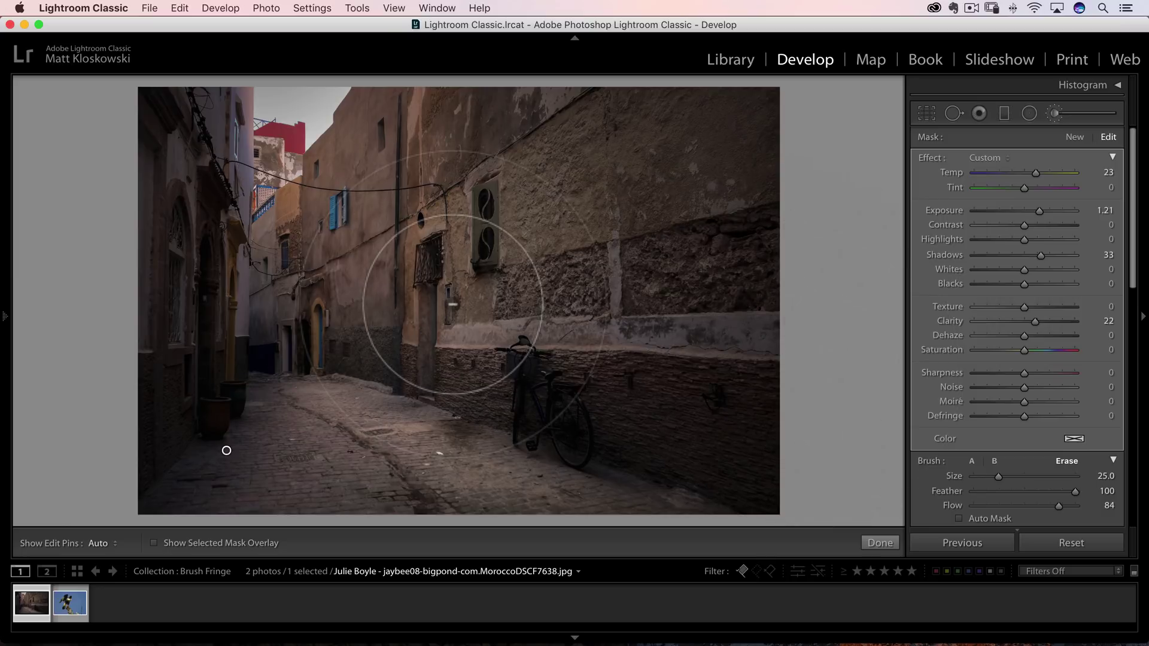
Open the caracara photo, select its bird brush mask and switch to the Erase brush at Size 13, Feather 100
left_click(70, 603)
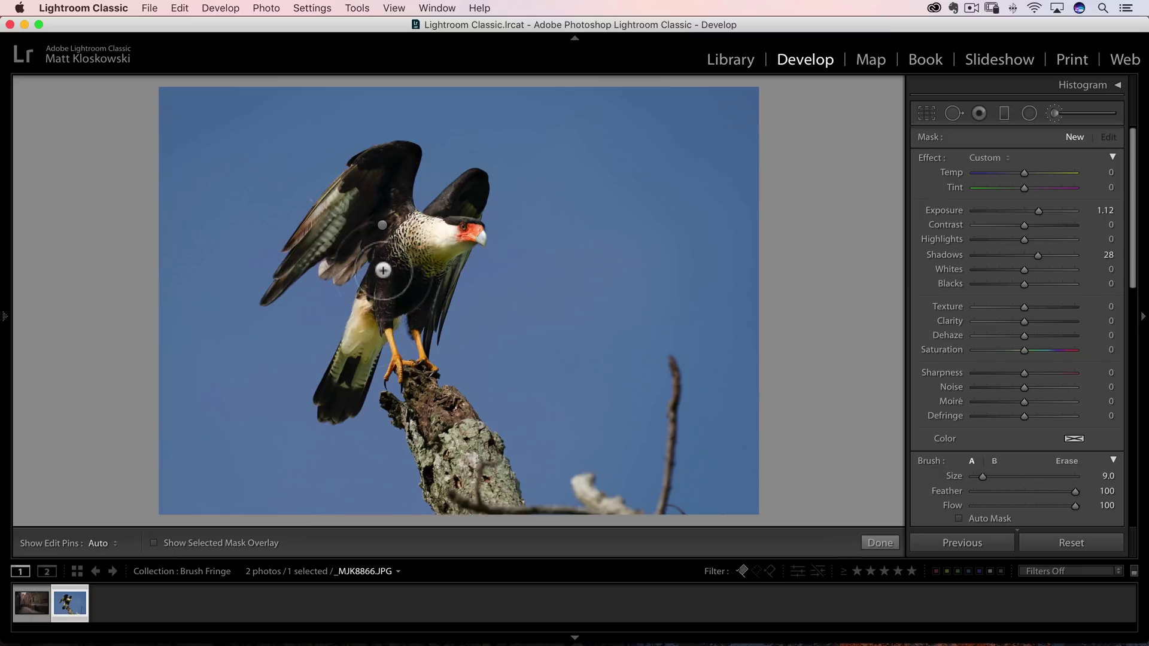
left_click(382, 225)
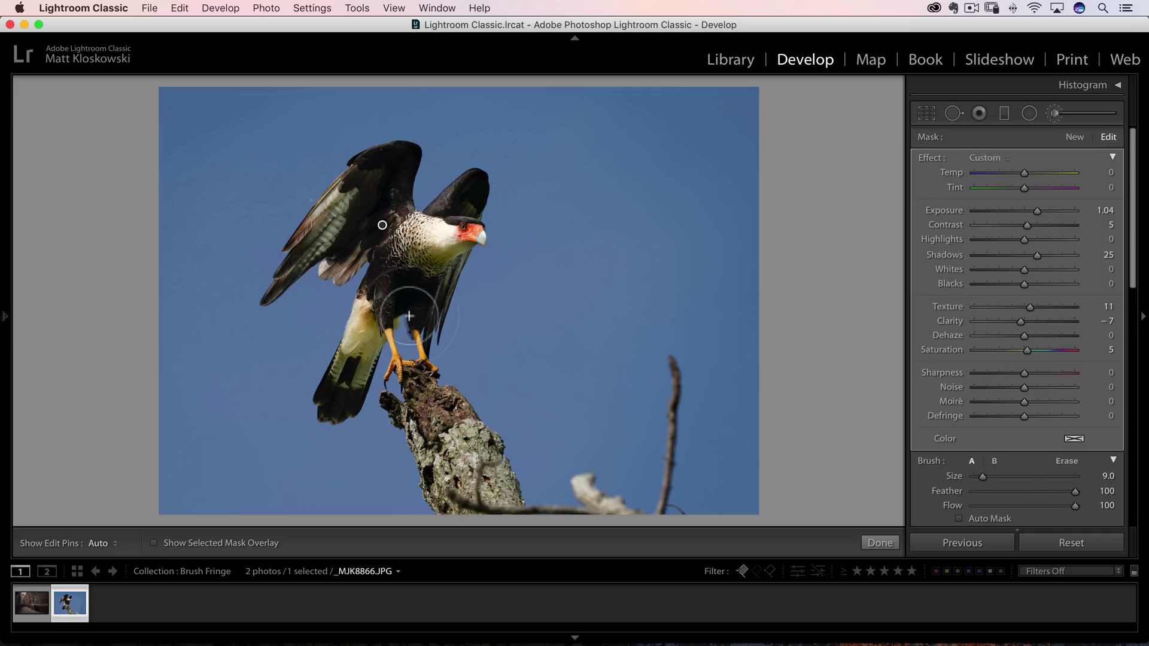
left_click(1068, 461)
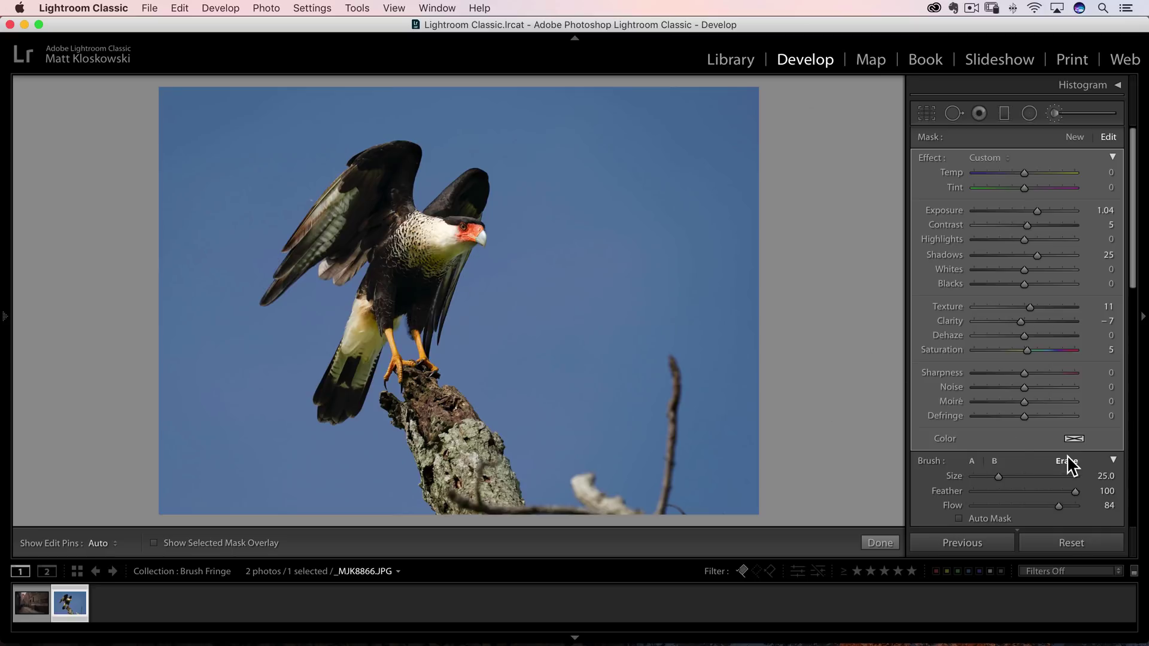
scroll(417, 390, "down", 6)
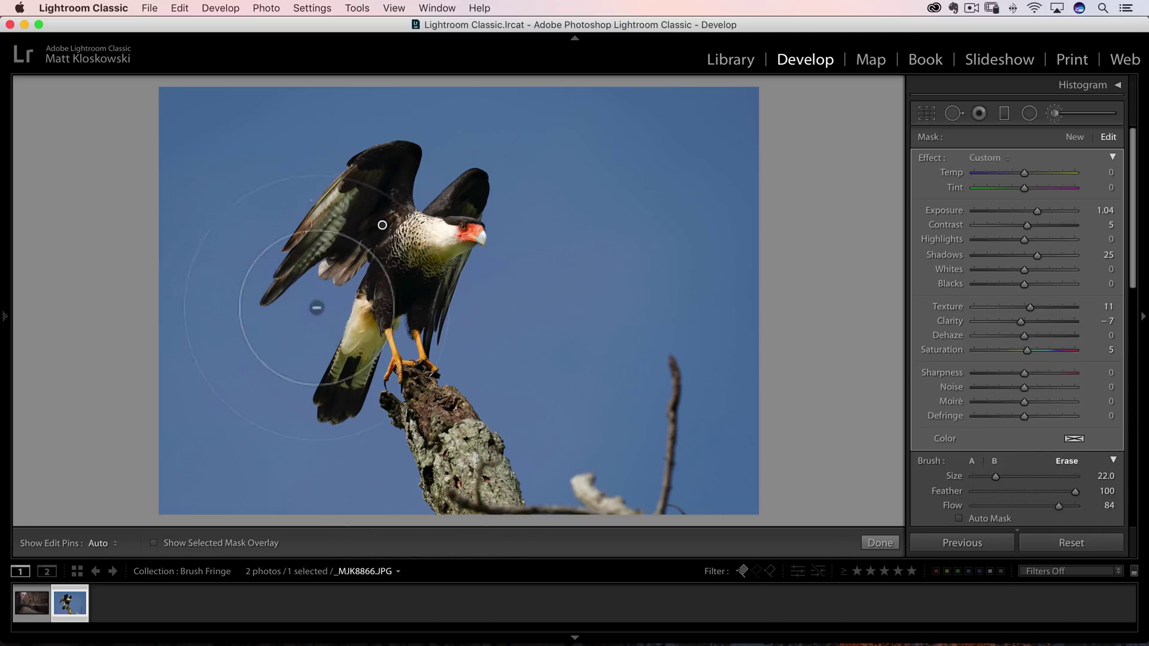
scroll(300, 131, "down", 1)
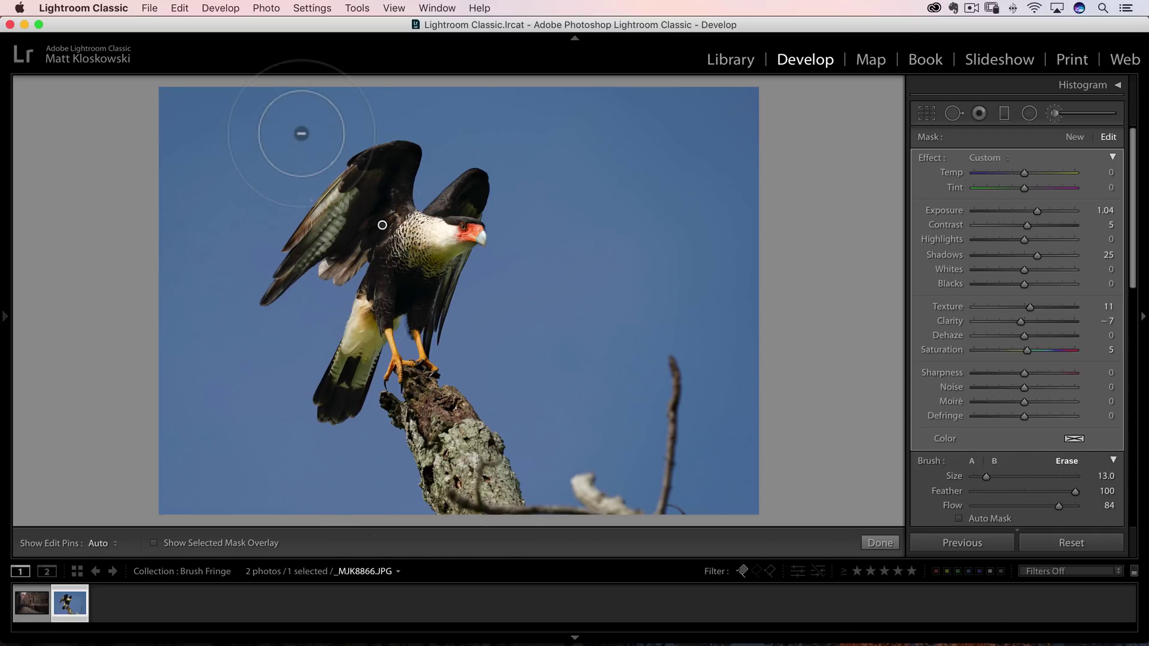
Erase the mask's sky spill along the upper-left wing edge, then hide the overlay and compare with the adjustment off
key("o")
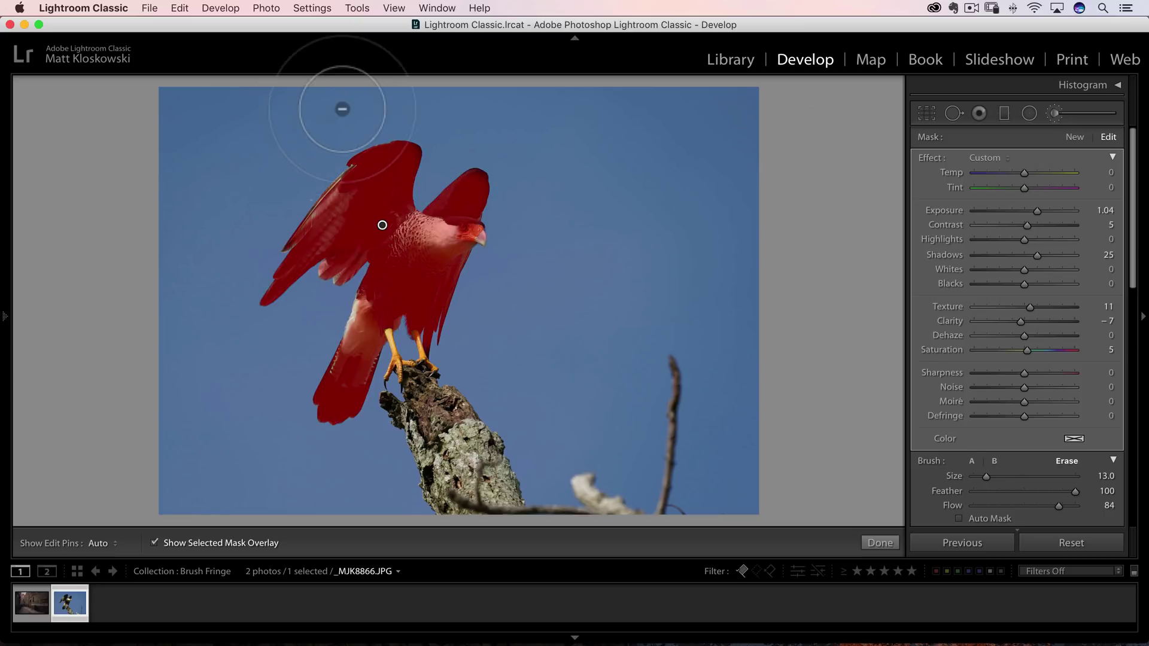
mouse_move(338, 121)
left_mouse_down()
mouse_move(305, 159)
mouse_move(355, 137)
left_mouse_up()
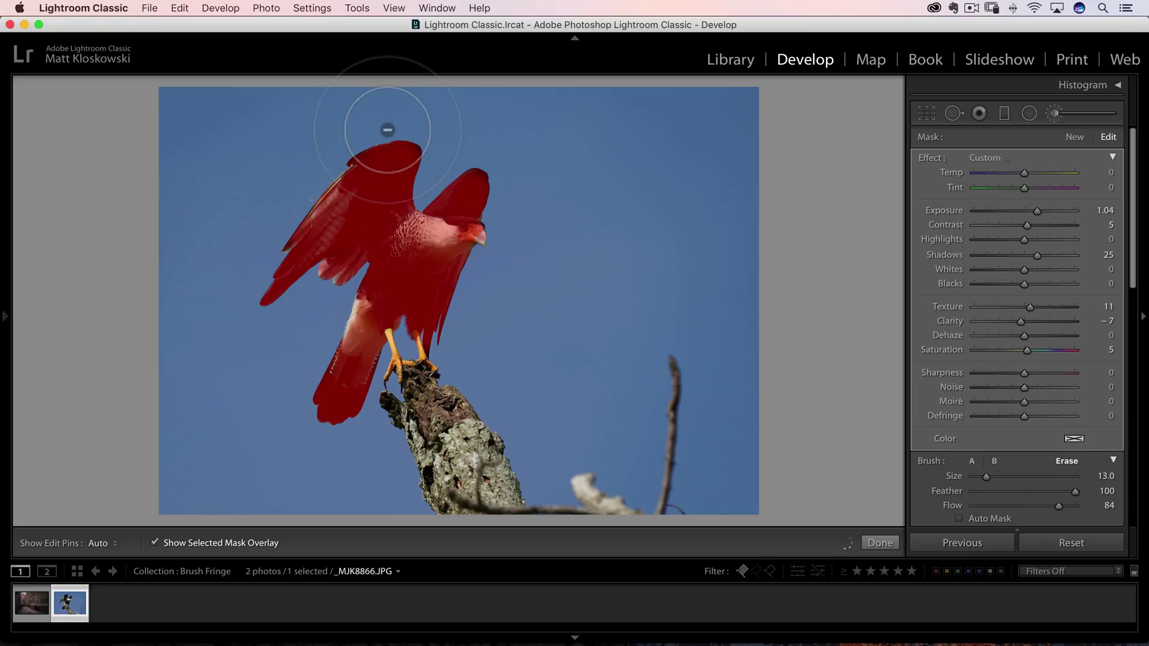
key("h")
key("h")
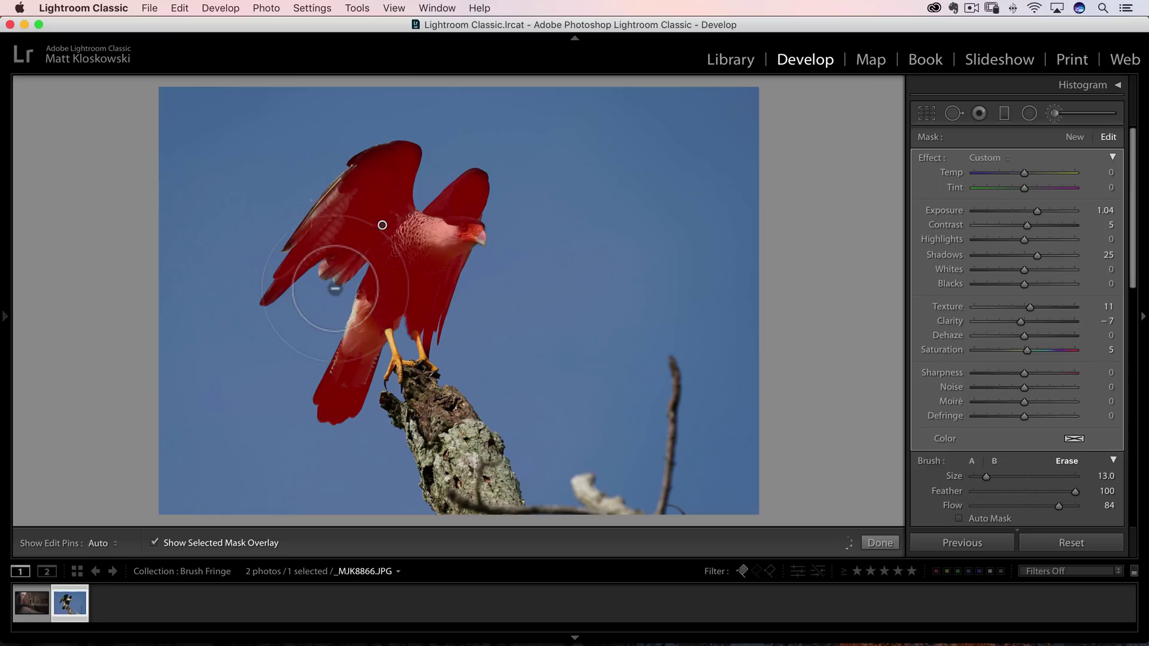
key("h")
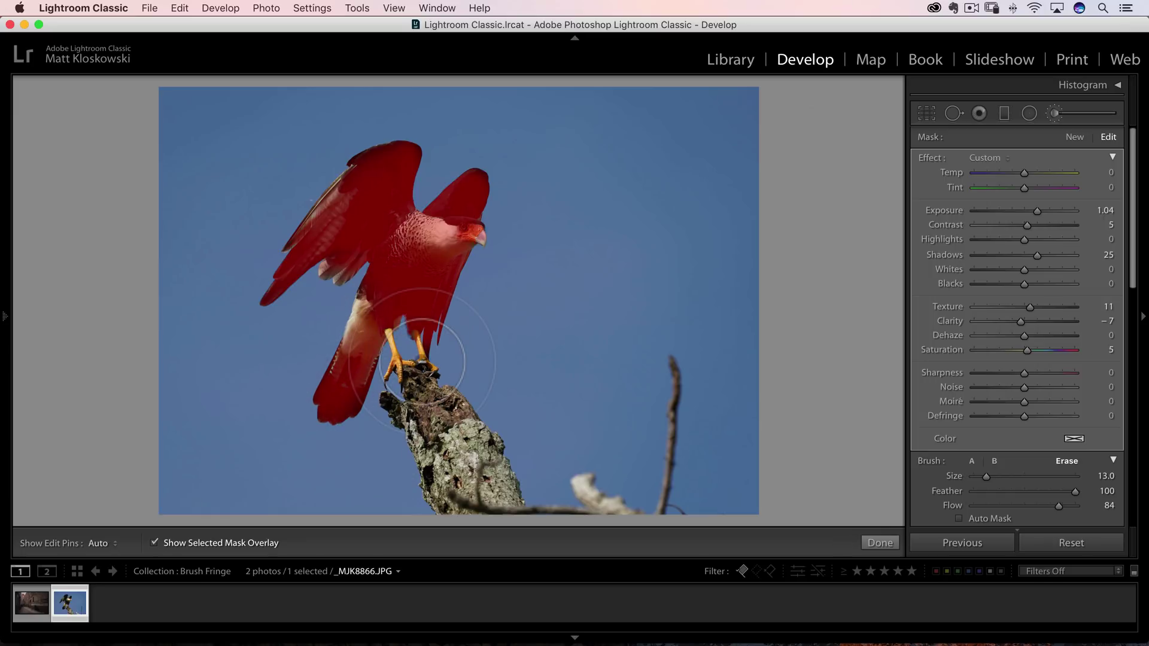
key("h")
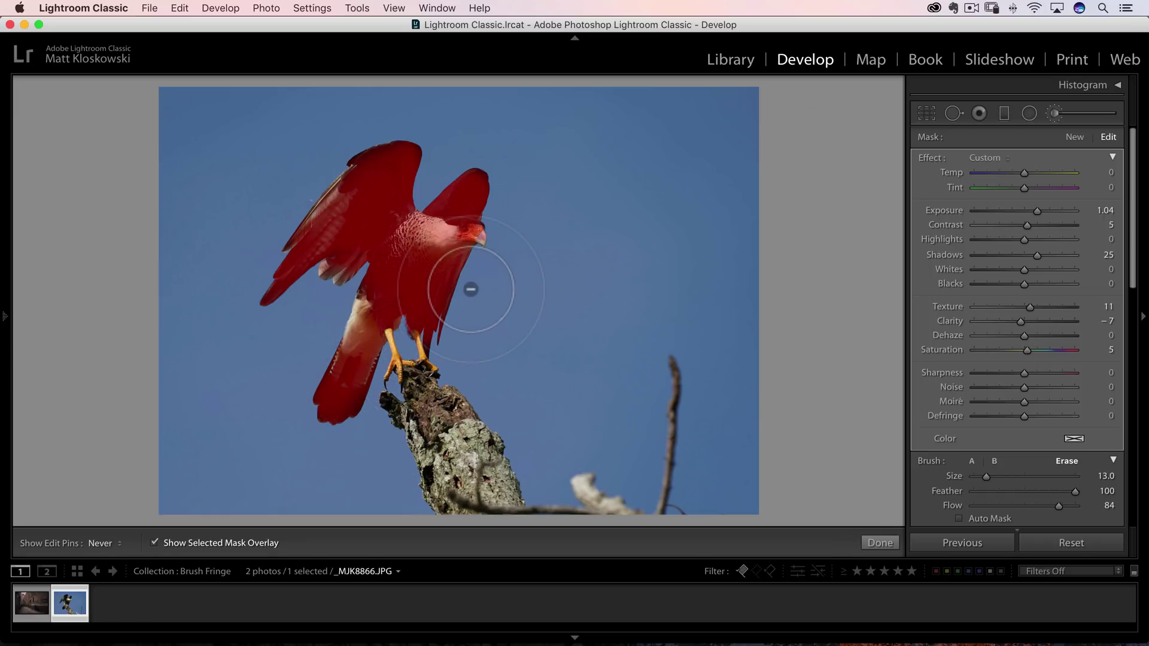
key("h")
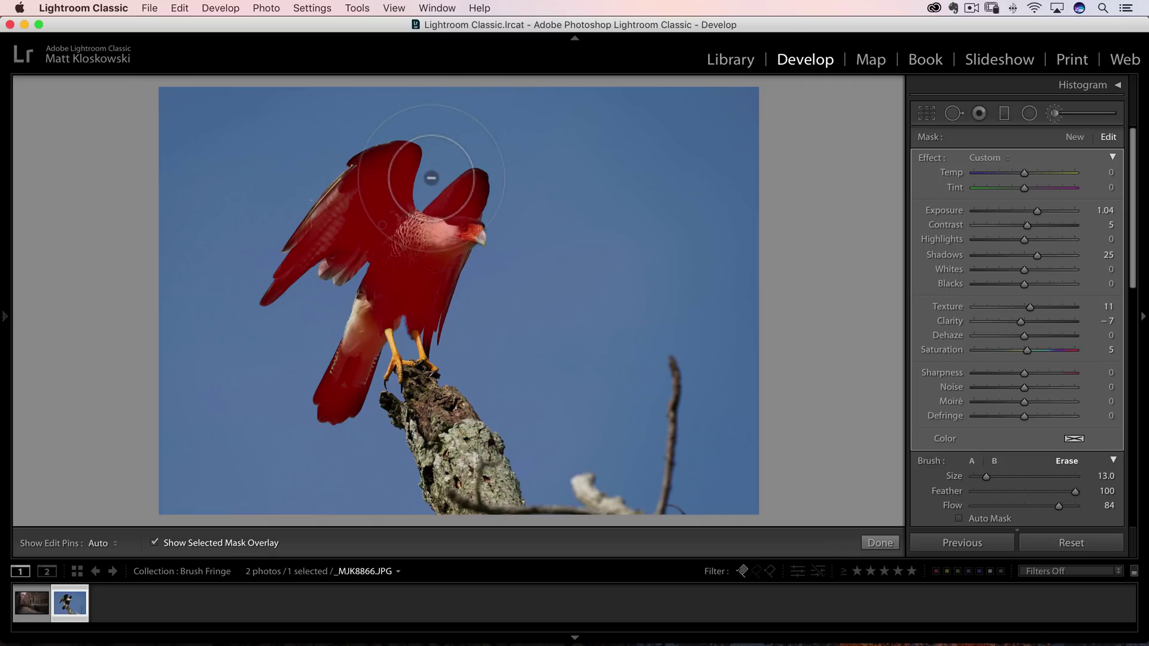
key("h")
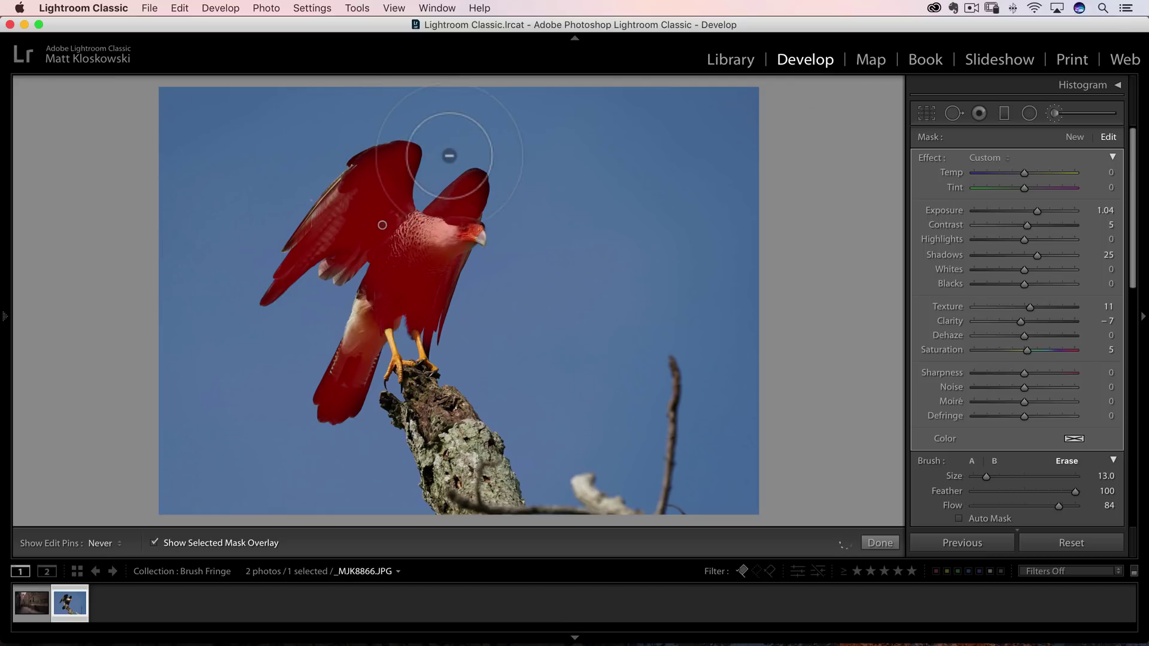
key("h")
key("h")
key("o")
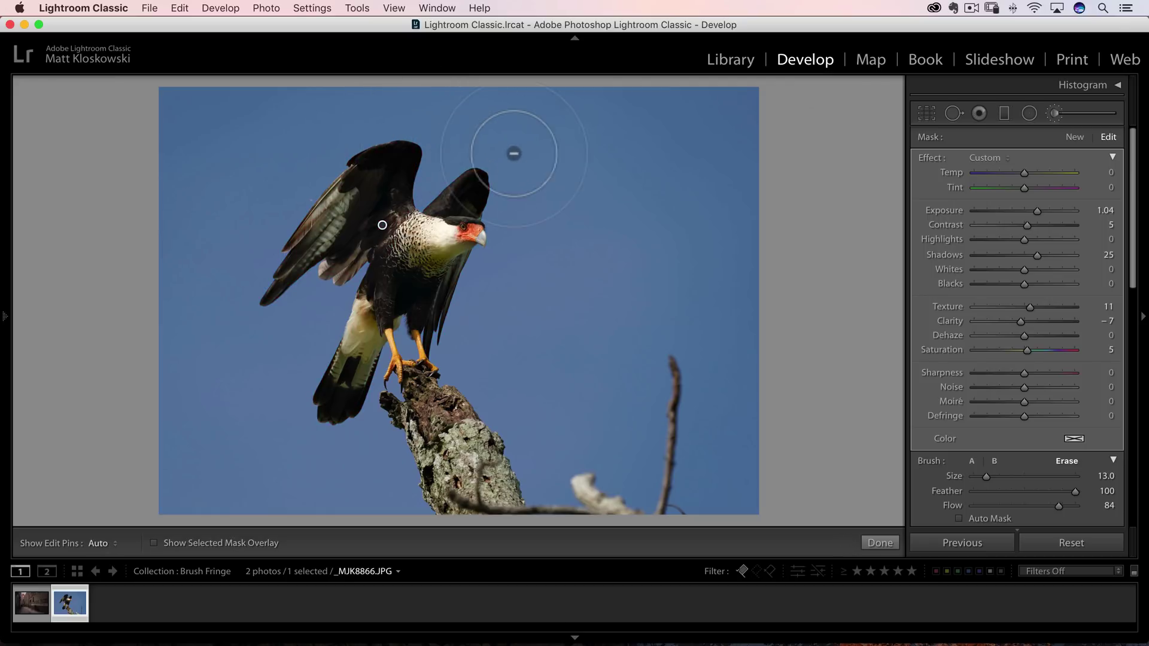
scroll(956, 464, "down", 3)
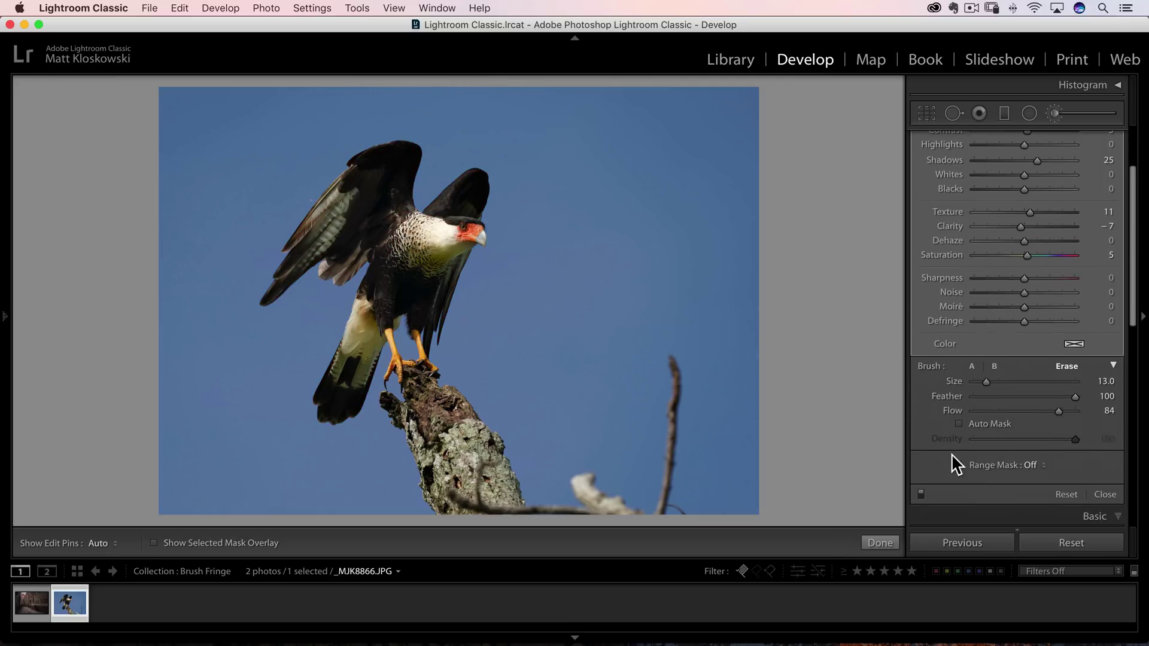
left_click(921, 494)
Paint an ON1 Paint In local adjustment with Exposure 1.3 and Shadows 25 over the caracara
left_click(921, 494)
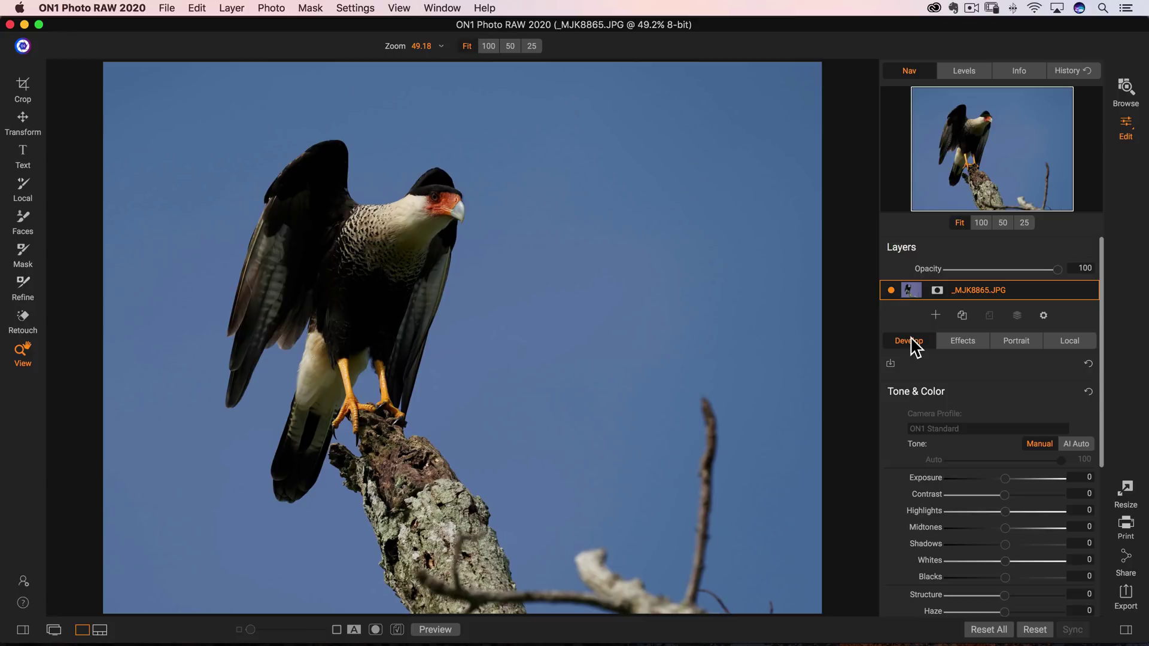
left_click(1068, 342)
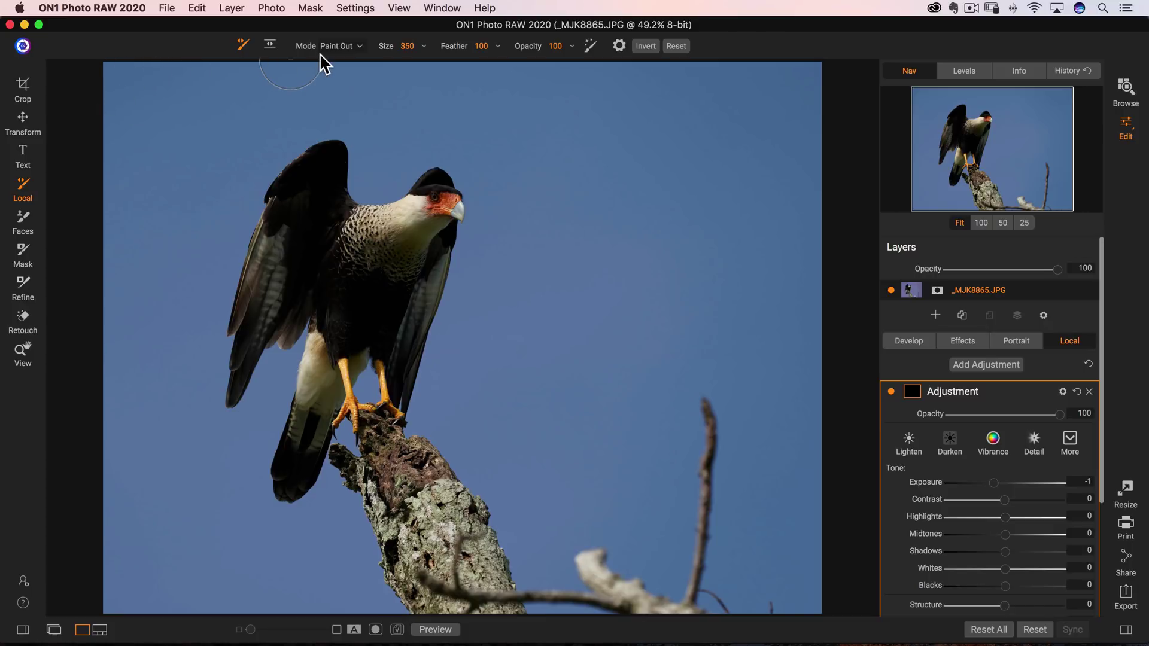
left_click(339, 47)
left_click_drag(998, 482, 1020, 484)
left_click_drag(1006, 552, 1018, 556)
mouse_move(331, 154)
left_mouse_down()
mouse_move(285, 197)
mouse_move(237, 321)
mouse_move(234, 390)
mouse_move(276, 320)
mouse_move(308, 322)
mouse_move(282, 487)
mouse_move(300, 475)
mouse_move(351, 357)
mouse_move(383, 329)
mouse_move(392, 376)
mouse_move(410, 360)
mouse_move(460, 211)
mouse_move(453, 182)
mouse_move(440, 180)
mouse_move(388, 217)
mouse_move(353, 215)
mouse_move(335, 193)
mouse_move(335, 170)
mouse_move(302, 284)
mouse_move(327, 294)
mouse_move(358, 273)
mouse_move(392, 283)
mouse_move(412, 262)
mouse_move(409, 239)
mouse_move(419, 245)
mouse_move(359, 345)
mouse_move(420, 302)
mouse_move(410, 338)
mouse_move(400, 312)
mouse_move(338, 256)
mouse_move(303, 249)
mouse_move(313, 209)
mouse_move(325, 295)
mouse_move(357, 338)
mouse_move(355, 364)
mouse_move(400, 304)
left_mouse_up()
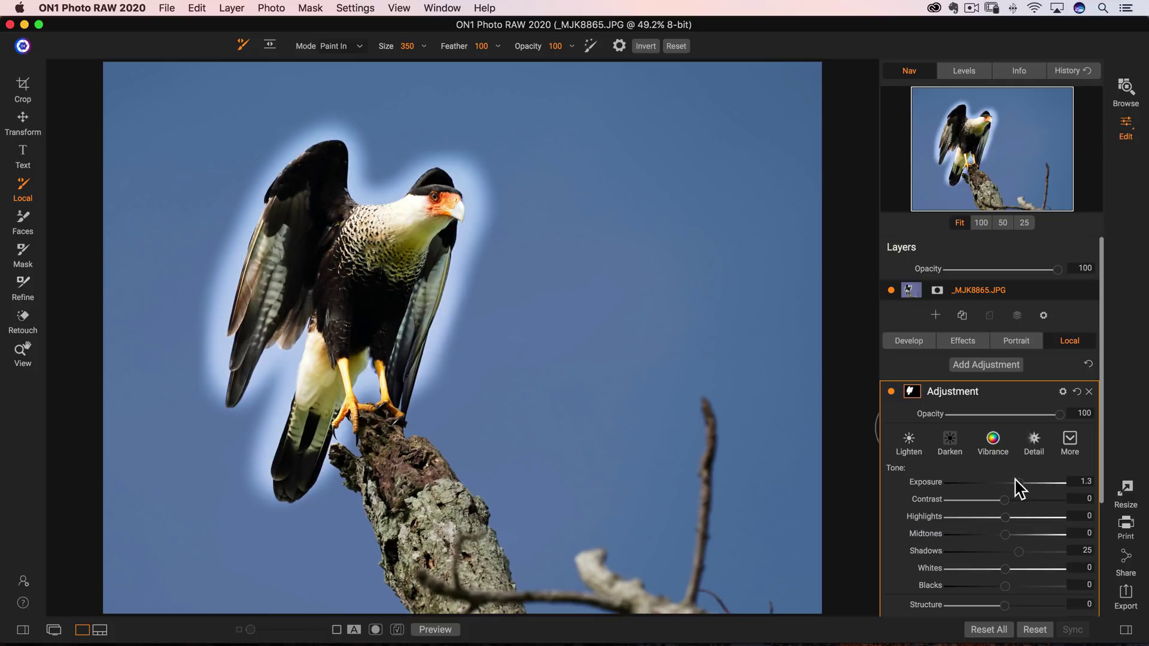
Lower the local Exposure to 0.75 and paint out the glow beside the right wing and branch
left_click_drag(1017, 483, 1014, 482)
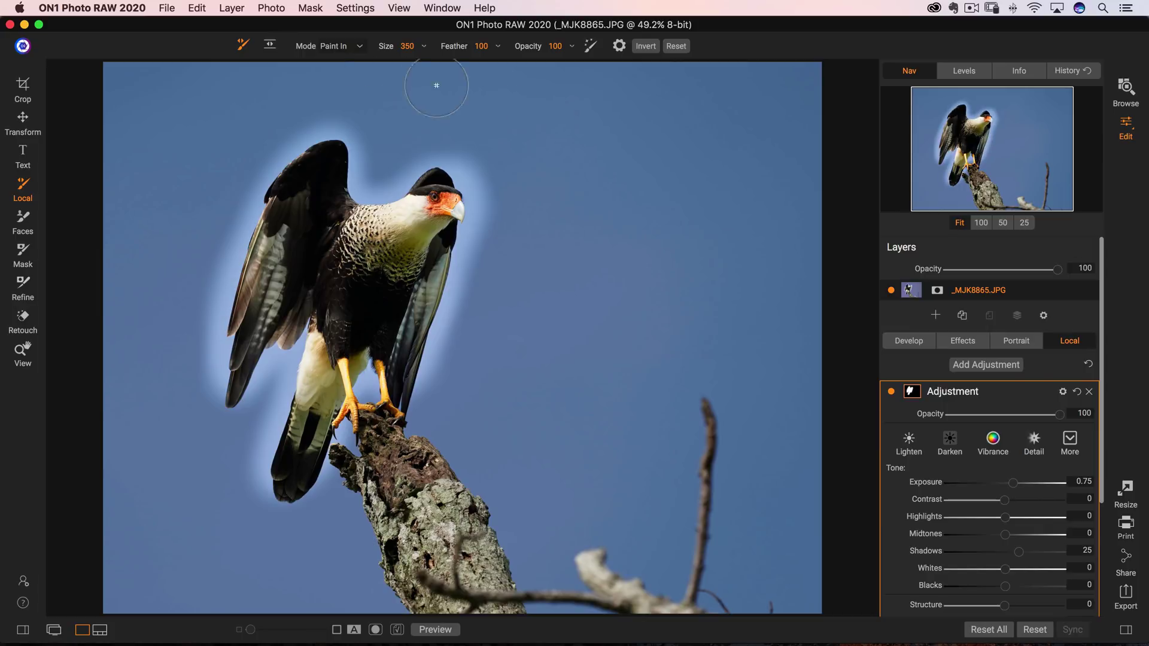
left_click(337, 49)
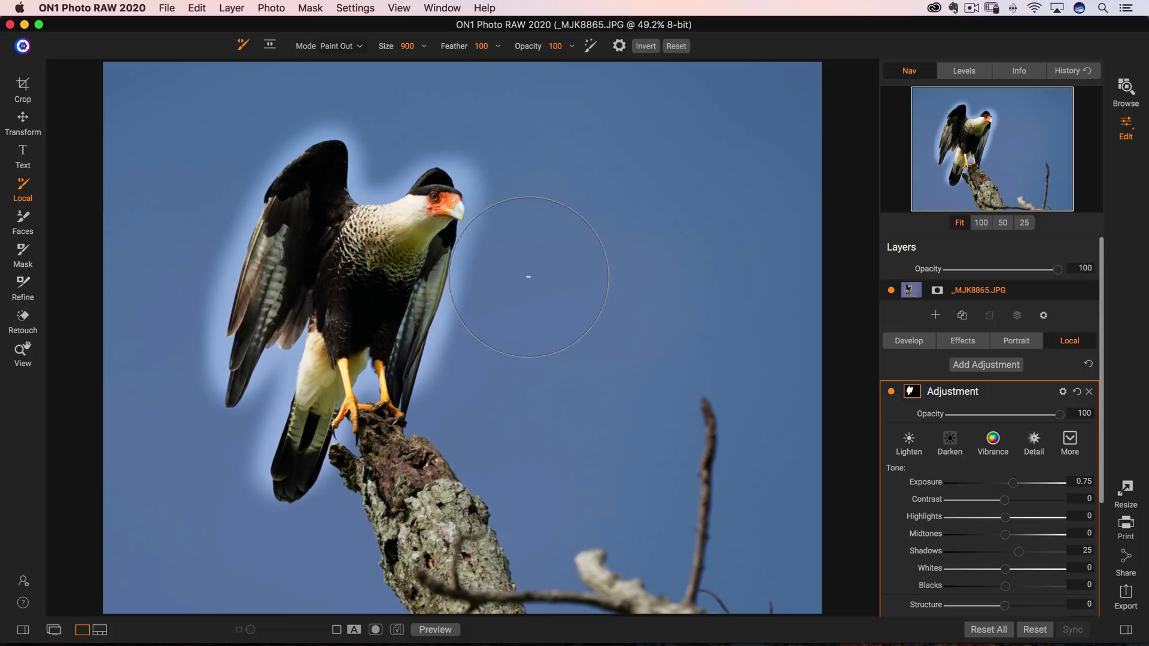
left_click(545, 51)
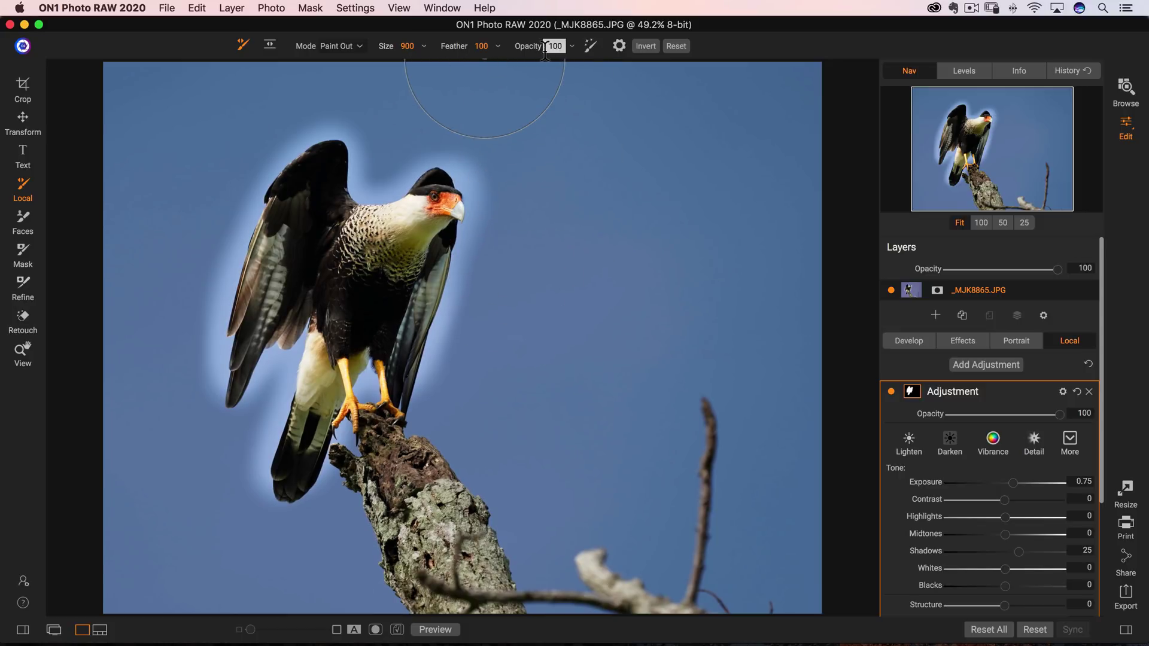
mouse_move(511, 312)
left_mouse_down()
mouse_move(515, 249)
mouse_move(467, 456)
mouse_move(476, 281)
mouse_move(497, 209)
mouse_move(479, 132)
mouse_move(461, 119)
left_mouse_up()
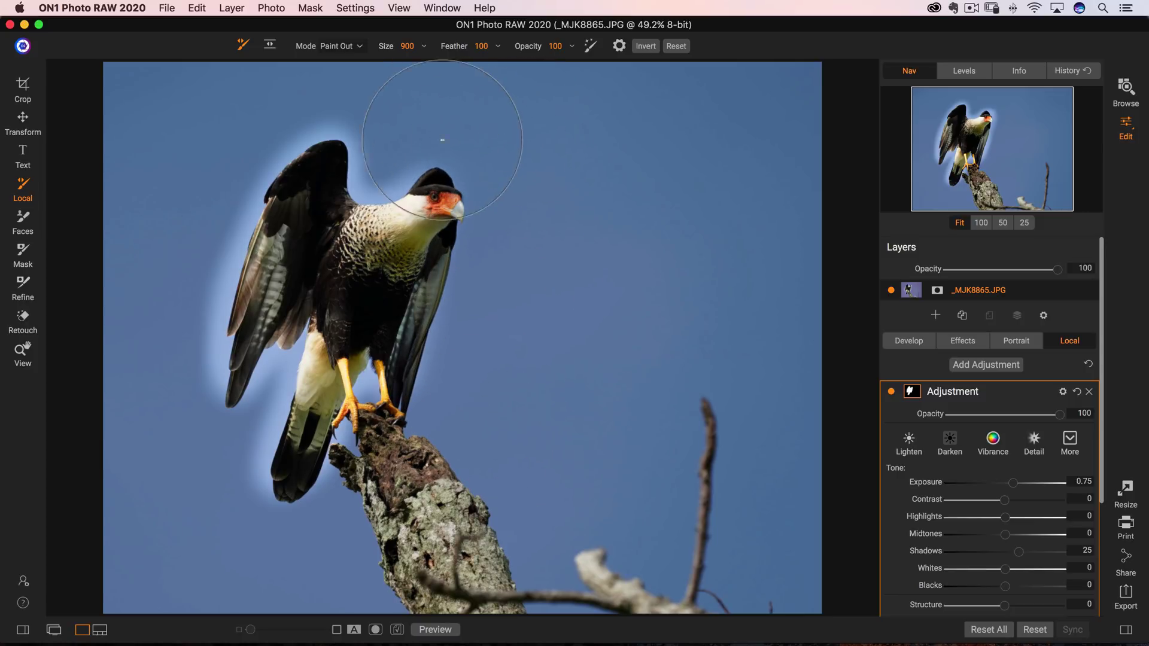
With a smaller brush, paint out the halo around the head and wing edges, then compare the adjustment on and off
key("bracketleft")
key("bracketleft")
key("bracketleft")
key("bracketleft")
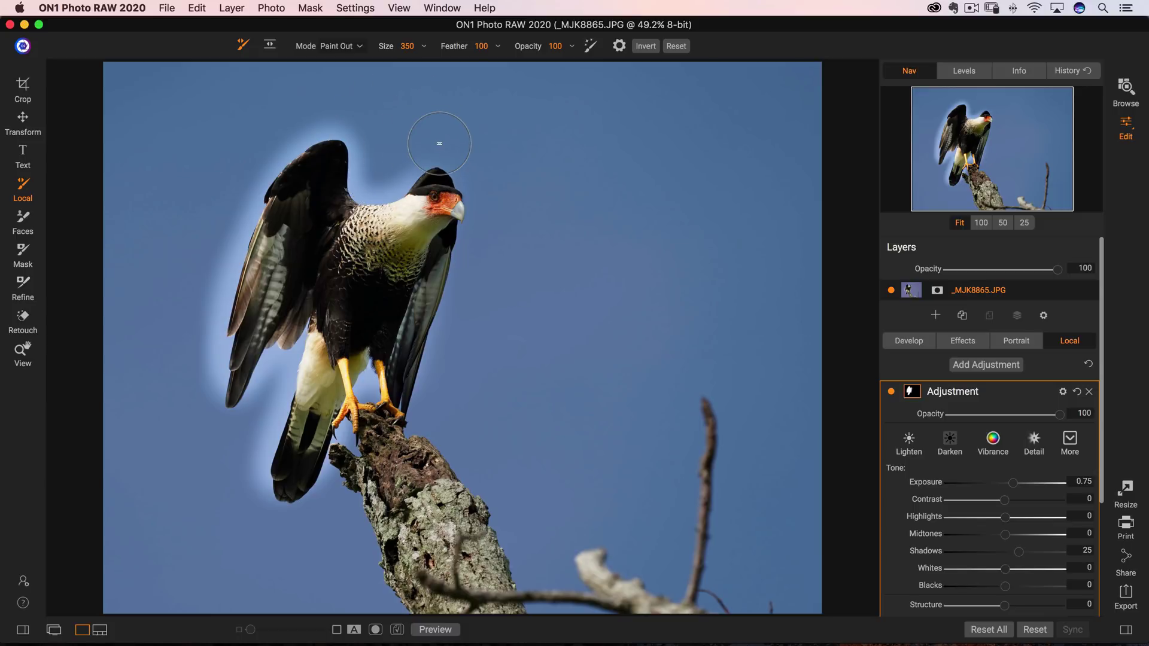
mouse_move(439, 144)
left_mouse_down()
mouse_move(369, 150)
mouse_move(364, 132)
mouse_move(362, 160)
mouse_move(356, 117)
mouse_move(306, 120)
mouse_move(359, 143)
mouse_move(362, 164)
mouse_move(323, 125)
mouse_move(250, 205)
mouse_move(280, 160)
mouse_move(223, 245)
mouse_move(219, 259)
mouse_move(236, 237)
mouse_move(203, 344)
mouse_move(207, 378)
mouse_move(217, 351)
mouse_move(217, 377)
mouse_move(256, 388)
mouse_move(296, 350)
mouse_move(249, 515)
mouse_move(268, 524)
mouse_move(339, 446)
mouse_move(356, 400)
mouse_move(438, 395)
left_mouse_up()
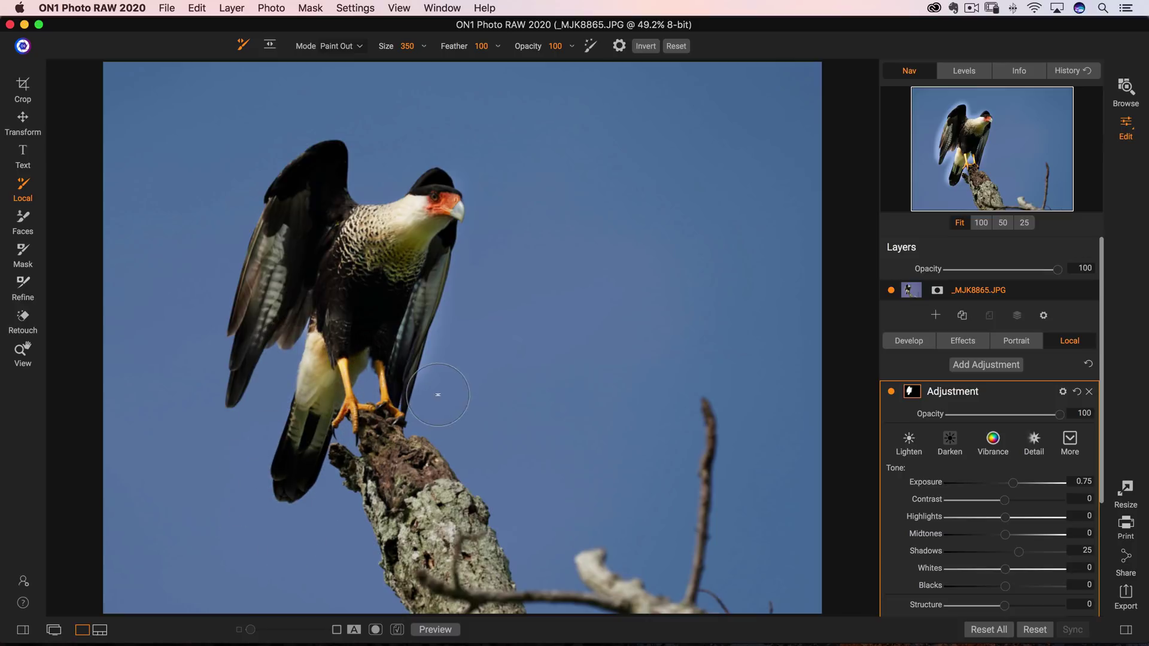
left_click_drag(455, 307, 483, 239)
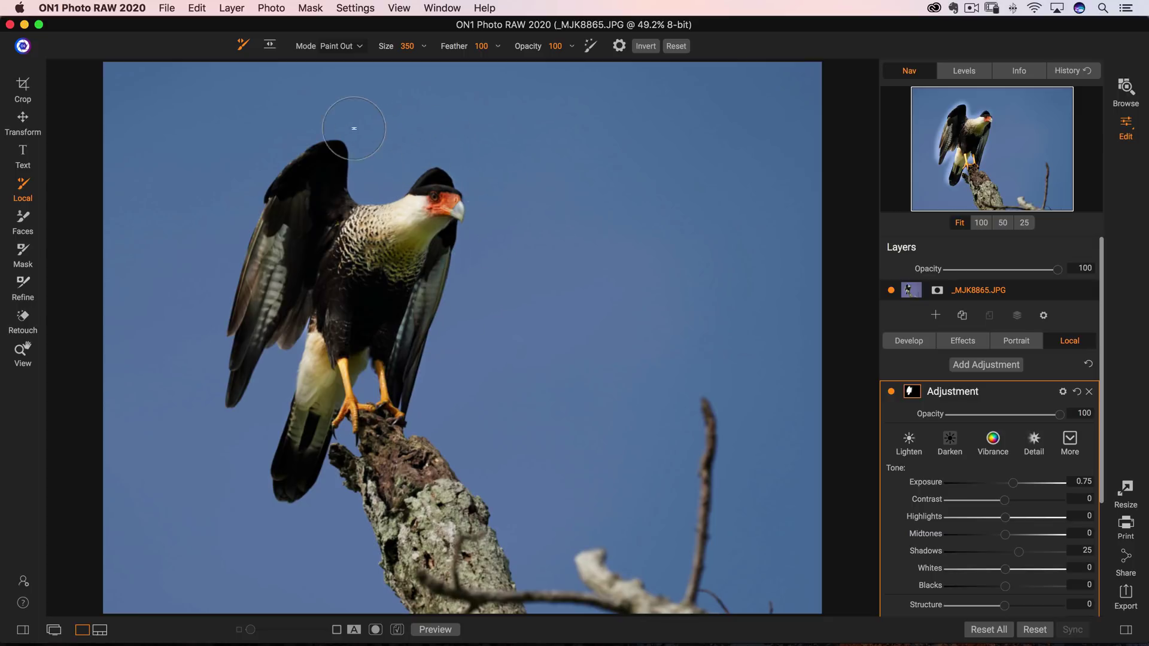
mouse_move(354, 128)
left_mouse_down()
mouse_move(317, 111)
mouse_move(300, 173)
mouse_move(354, 200)
left_mouse_up()
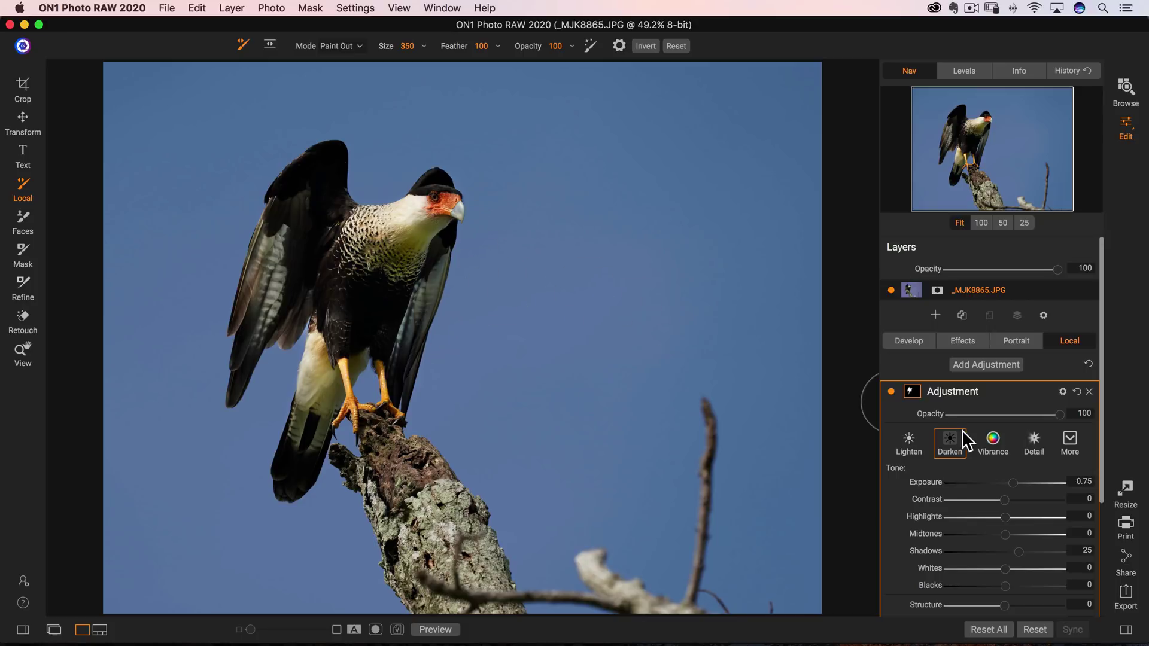
left_click(891, 392)
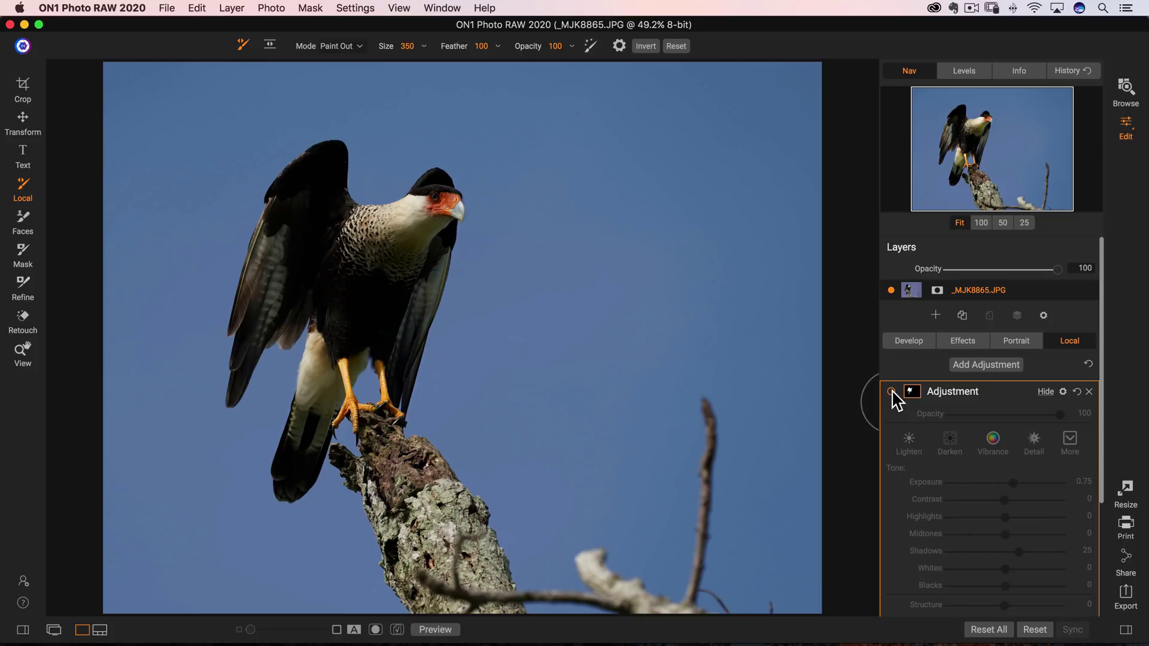
left_click(891, 392)
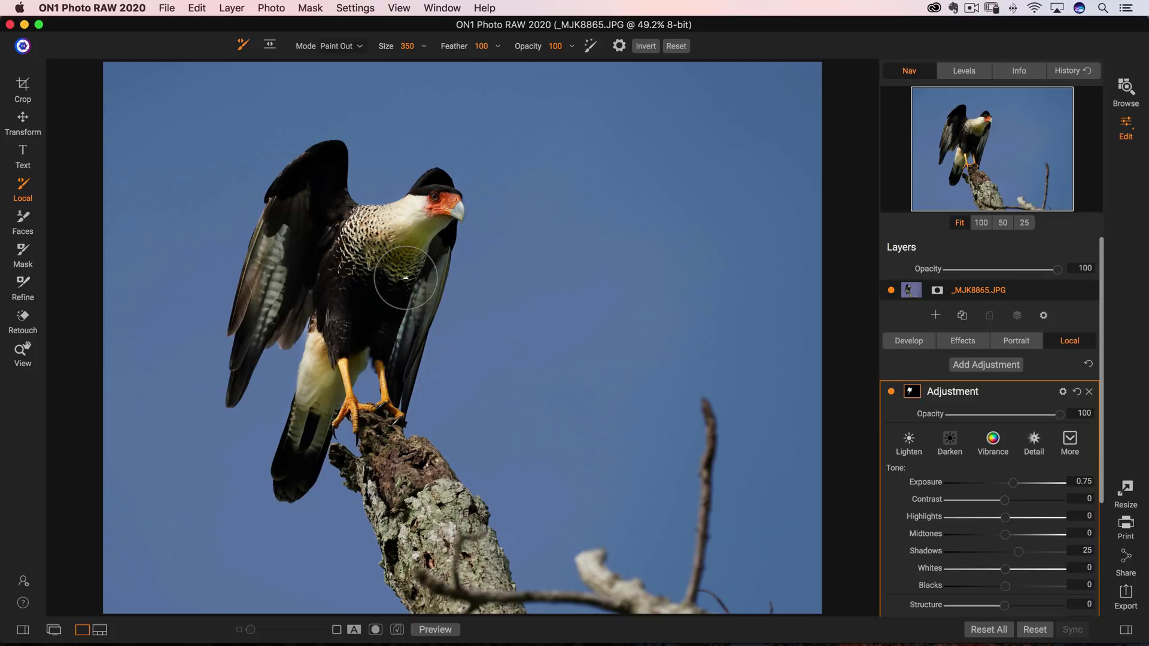